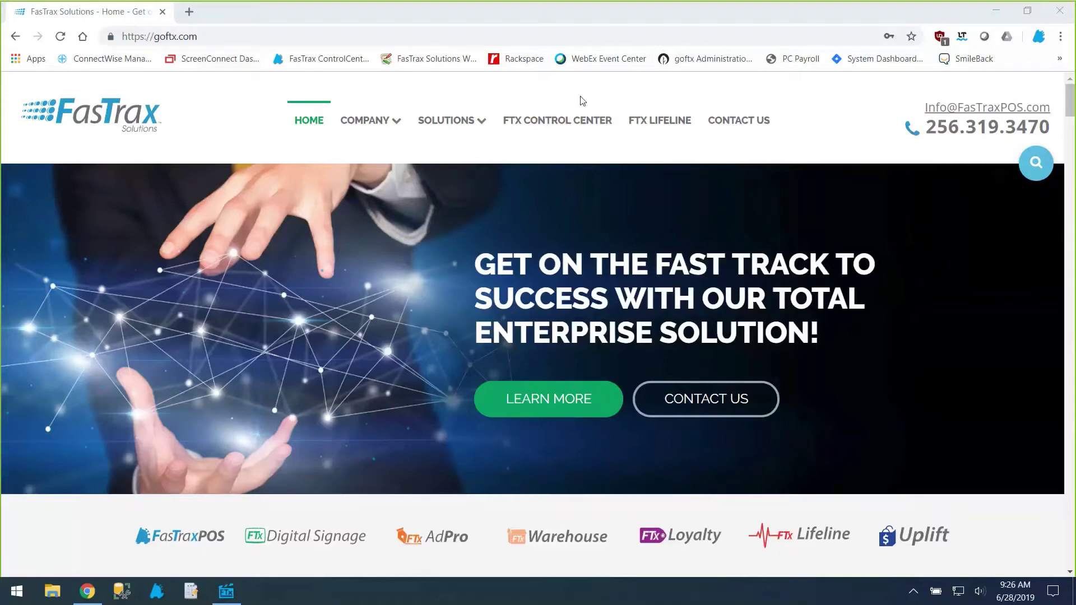
Open the FTx Lifeline page of the FasTrax site and go to its webinars page.
left_click(675, 119)
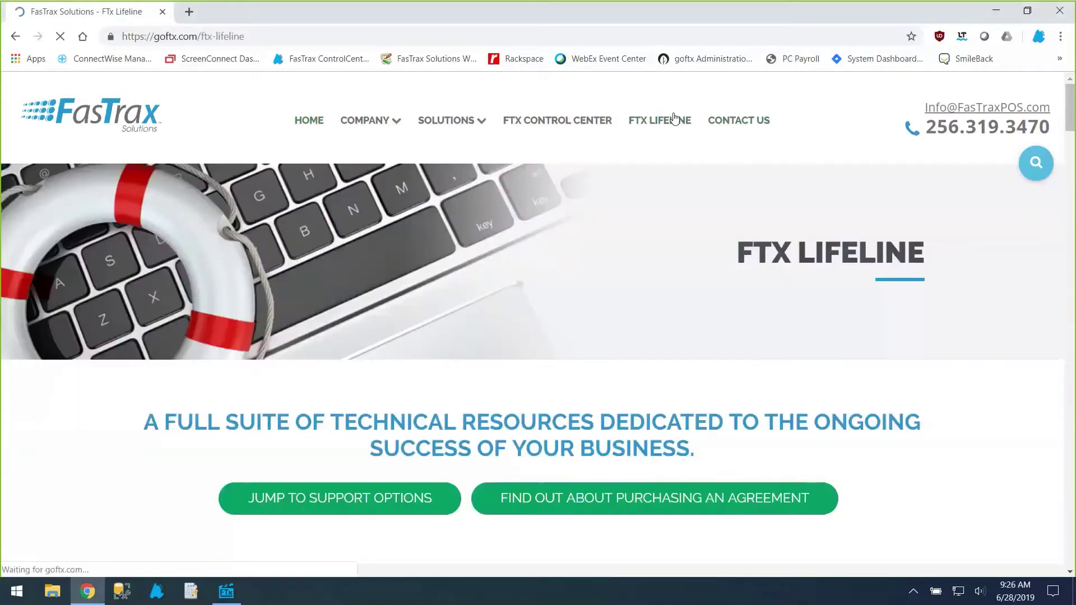
scroll(619, 290, "down", 10)
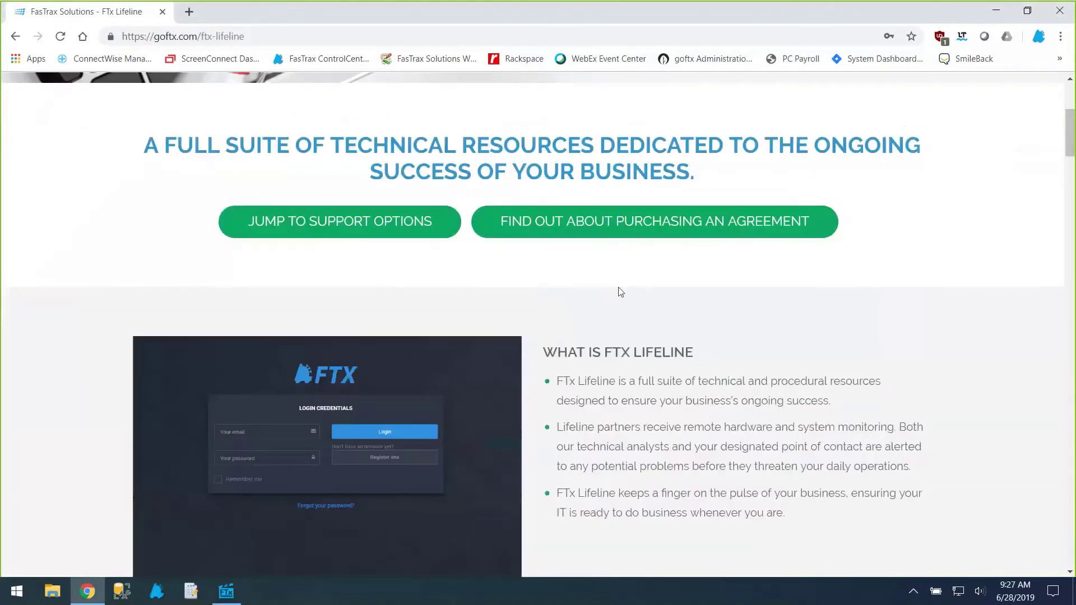
scroll(618, 287, "down", 20)
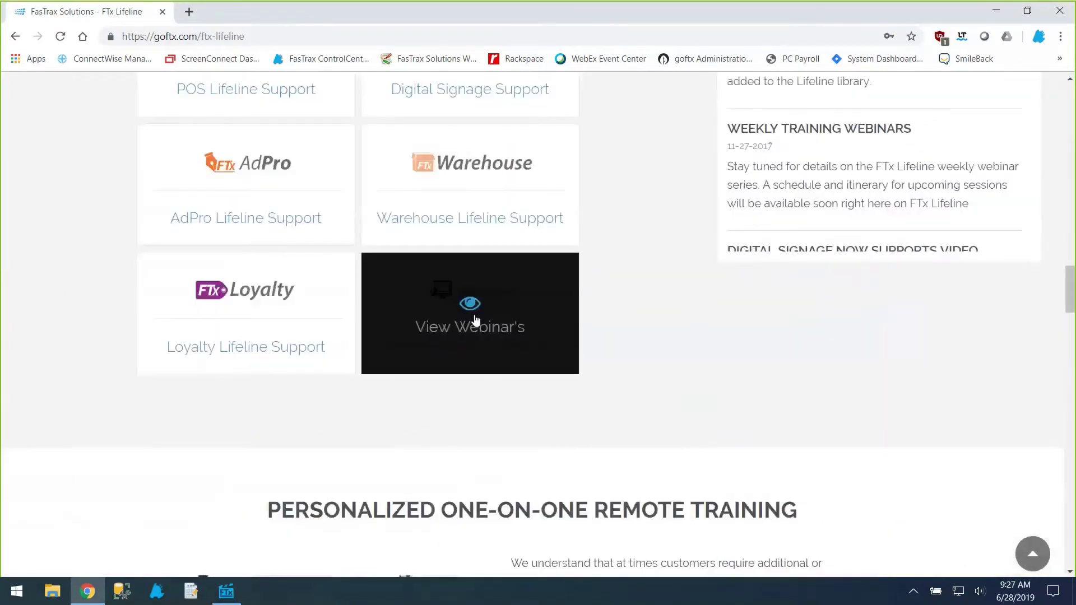
left_click(474, 320)
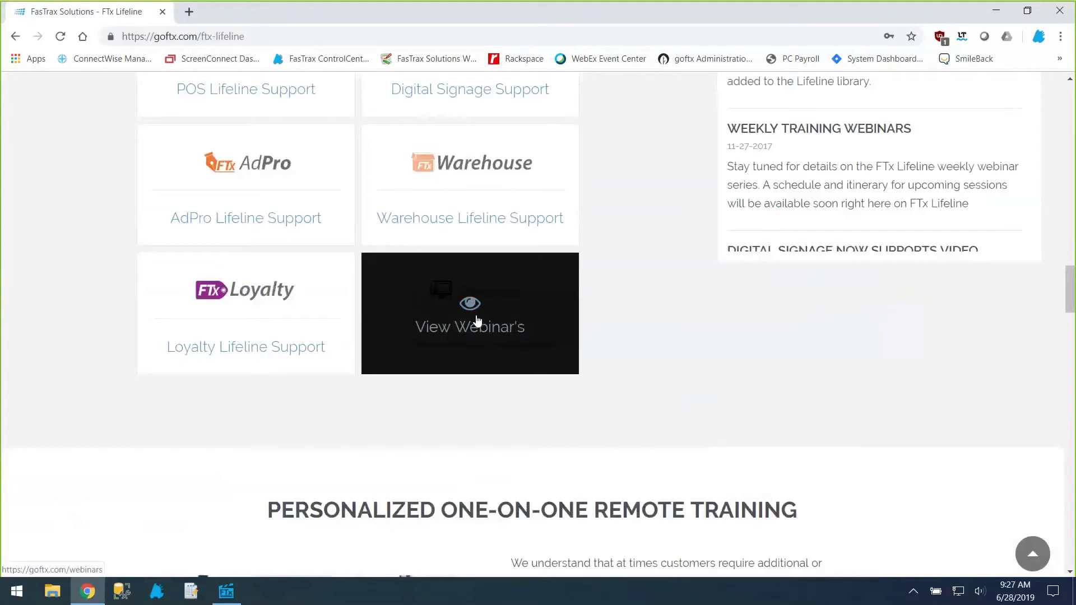
Look through the upcoming and recorded webinars in the webinar topics listing and close the browser window.
scroll(426, 352, "down", 5)
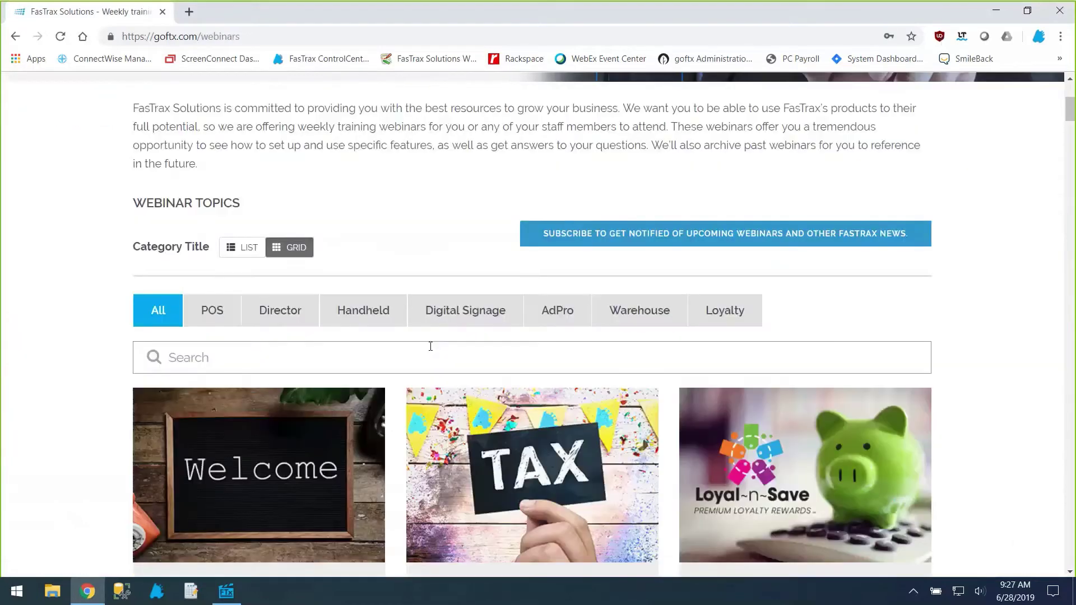
scroll(431, 346, "up", 4)
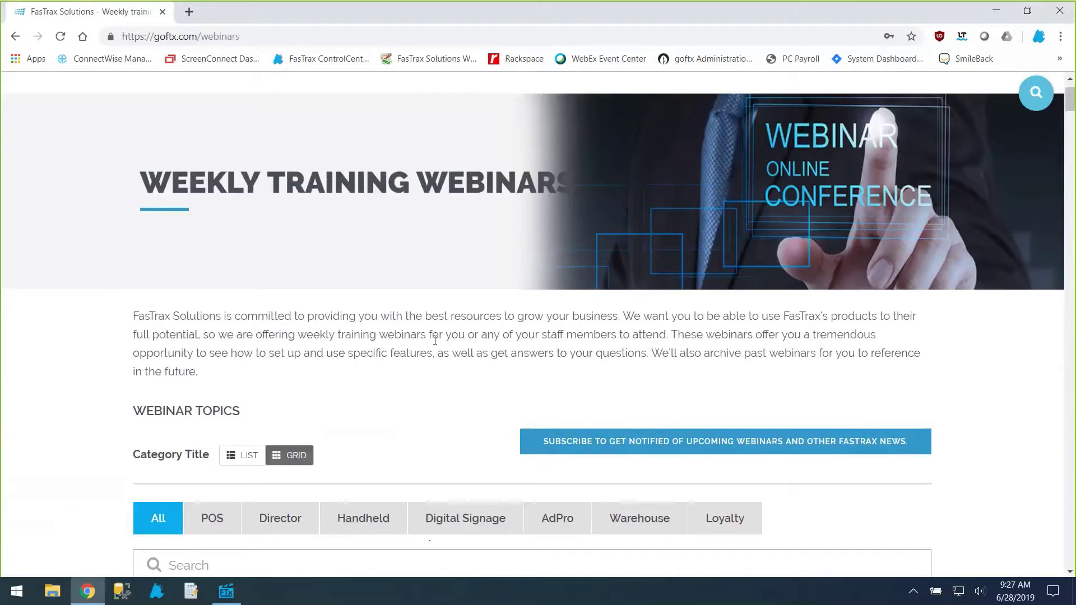
scroll(435, 340, "down", 6)
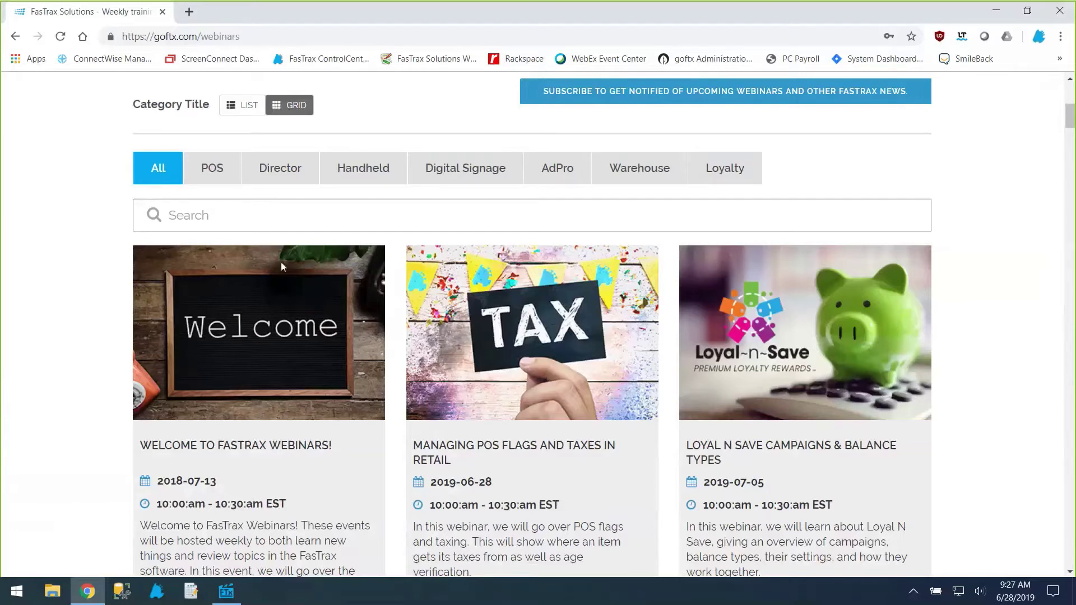
left_click(200, 220)
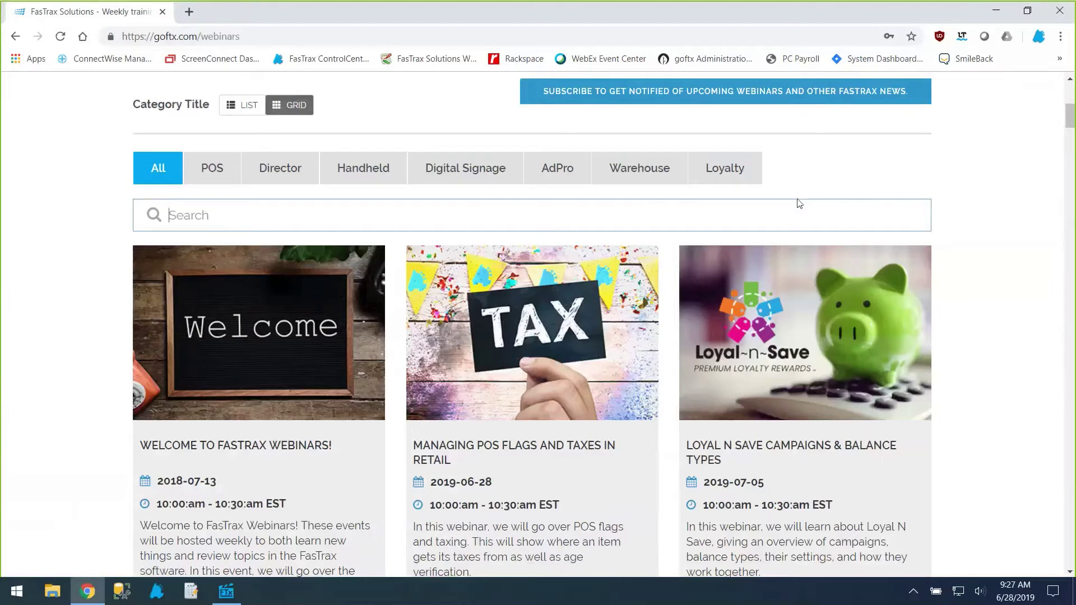
scroll(799, 204, "down", 3)
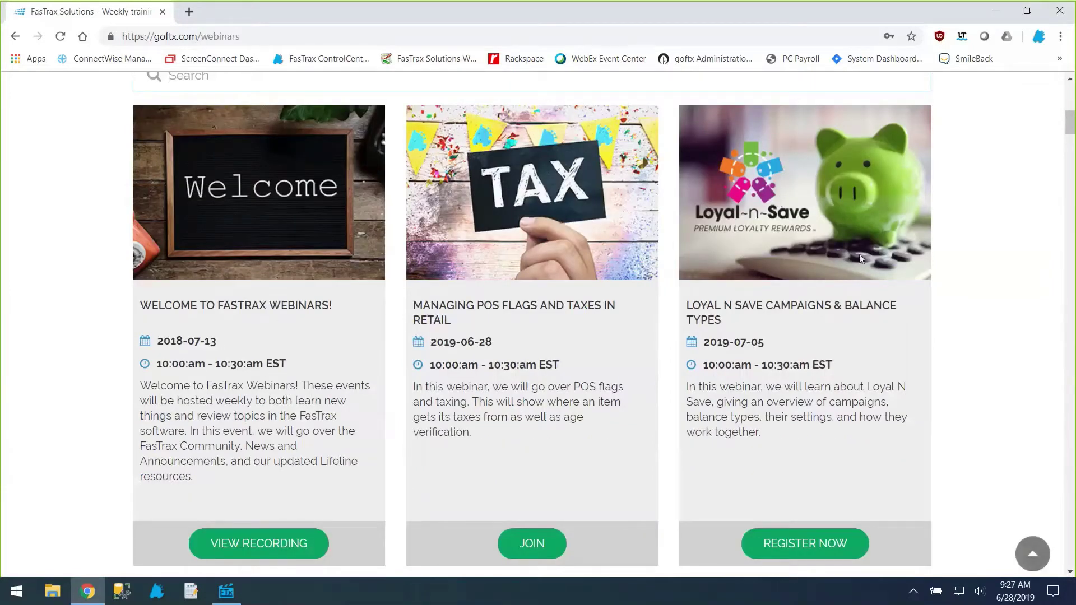
scroll(862, 258, "down", 6)
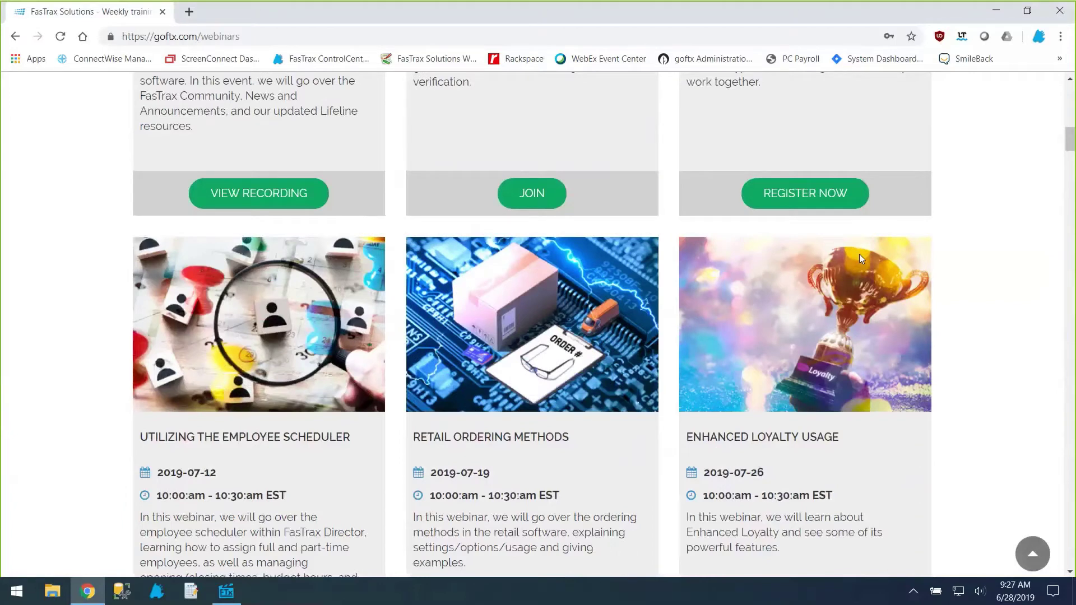
scroll(314, 292, "down", 3)
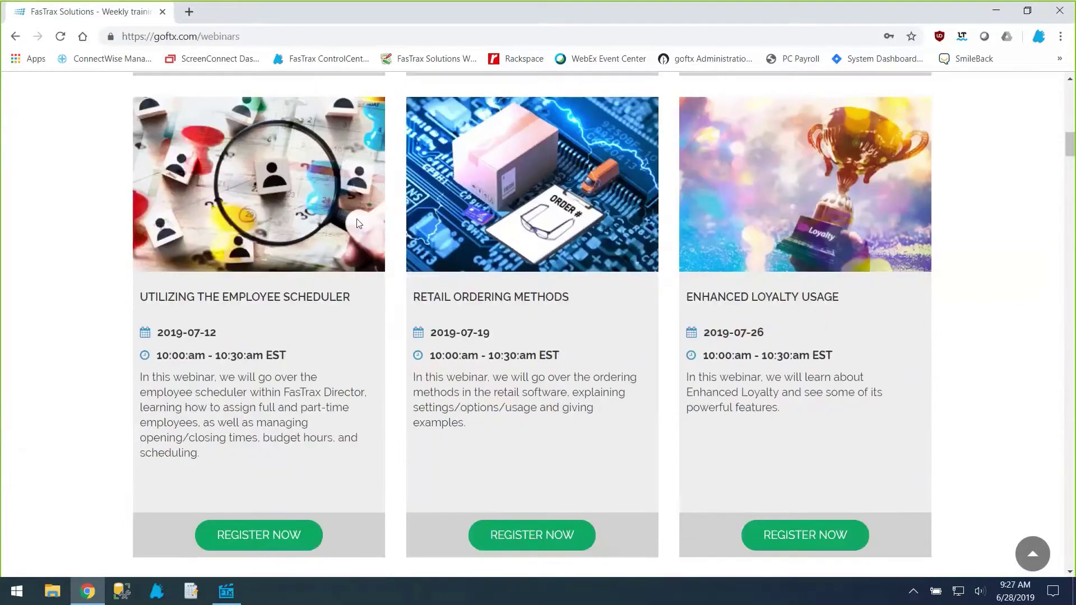
scroll(427, 255, "down", 10)
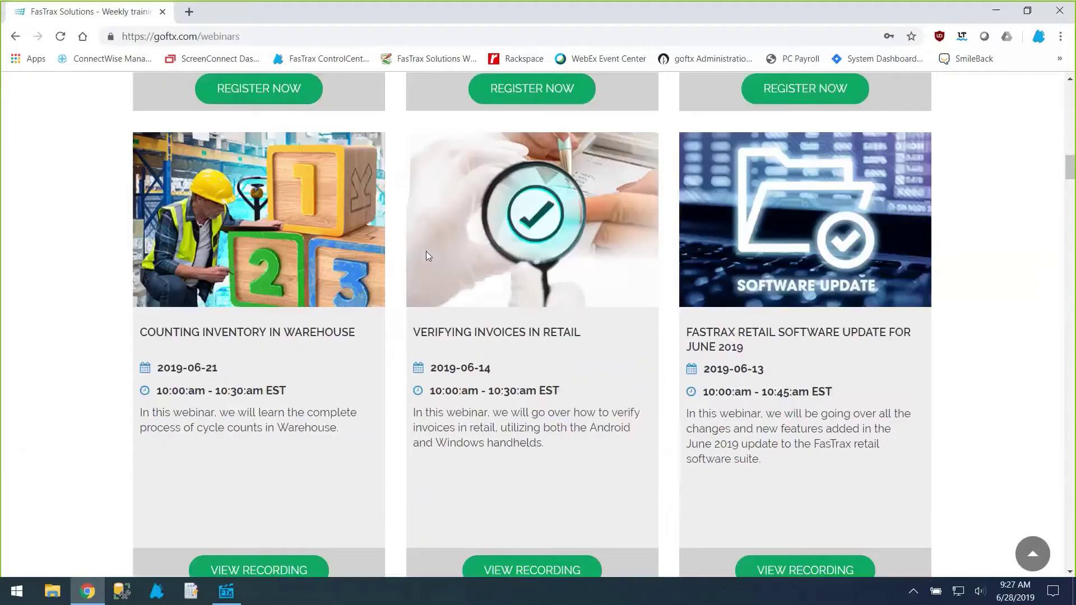
scroll(427, 255, "down", 4)
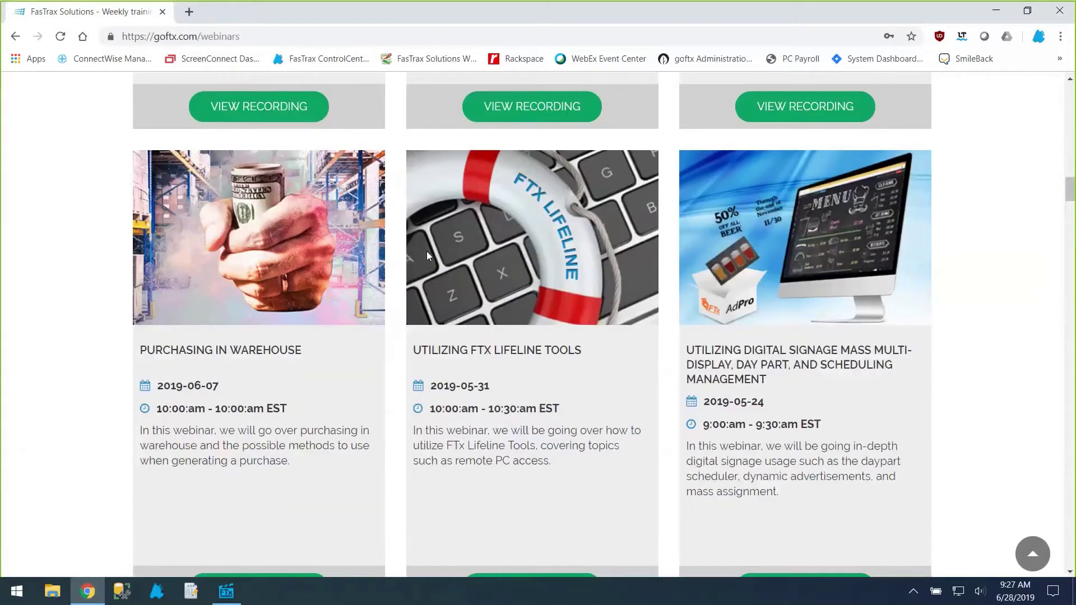
scroll(426, 251, "up", 17)
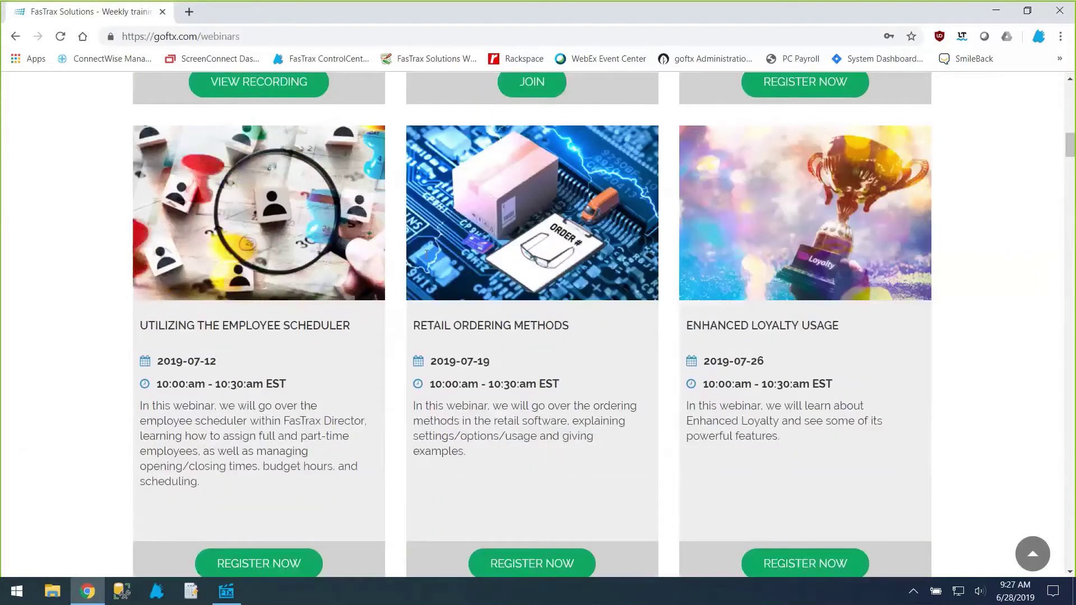
scroll(426, 253, "up", 10)
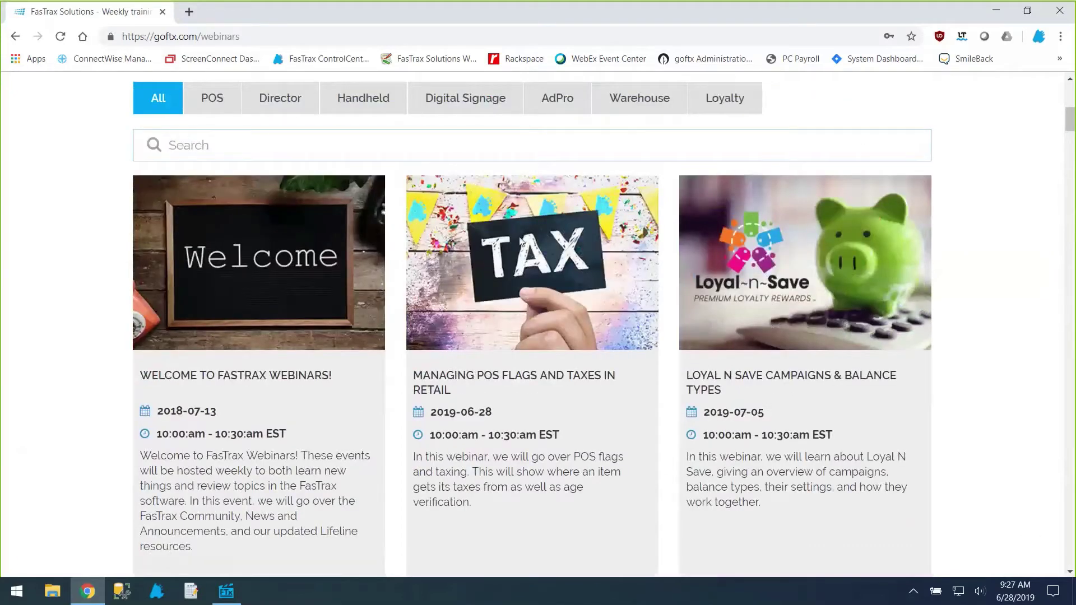
left_click(1060, 14)
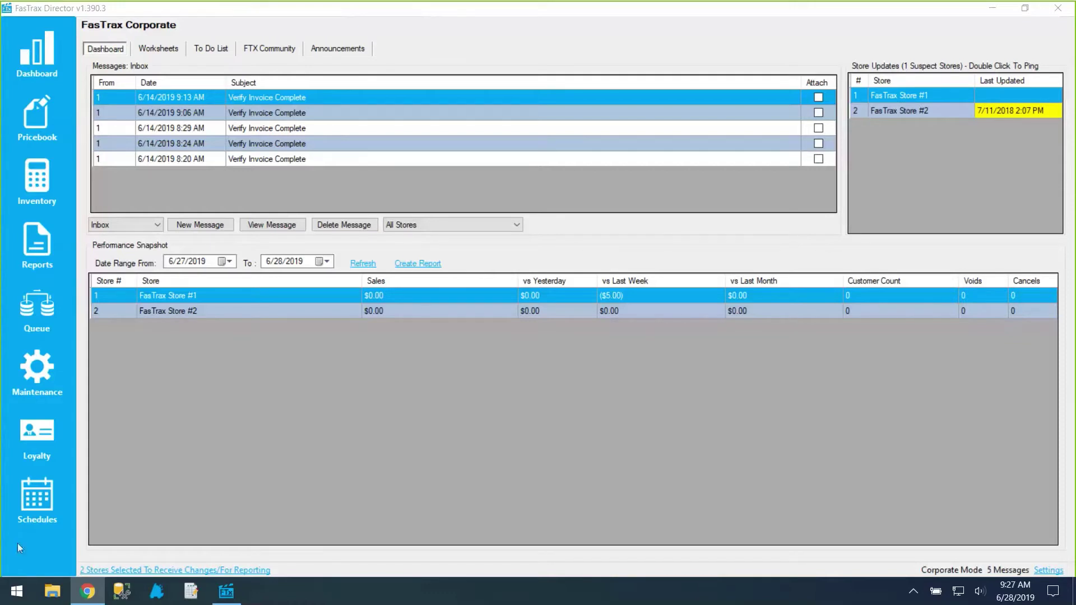
Write "Items > Department > POS Flag > Tax Group > Tax Rates" in a new Notepad document and widen its window.
left_click(15, 591)
type("note")
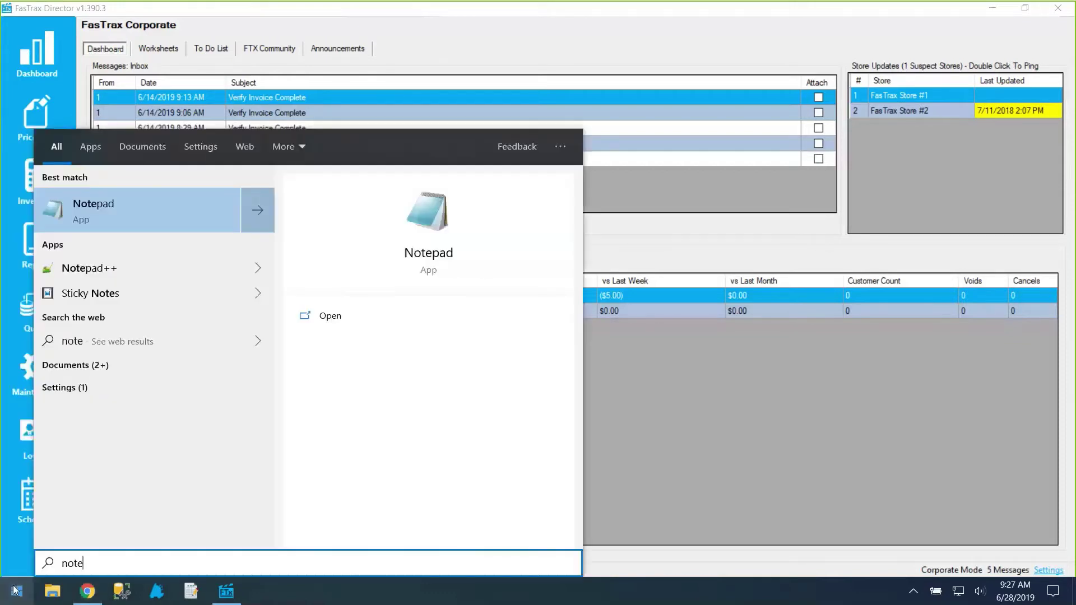
left_click(118, 210)
type("Items > Department > POS Flag > Tax Group > Tax Rates")
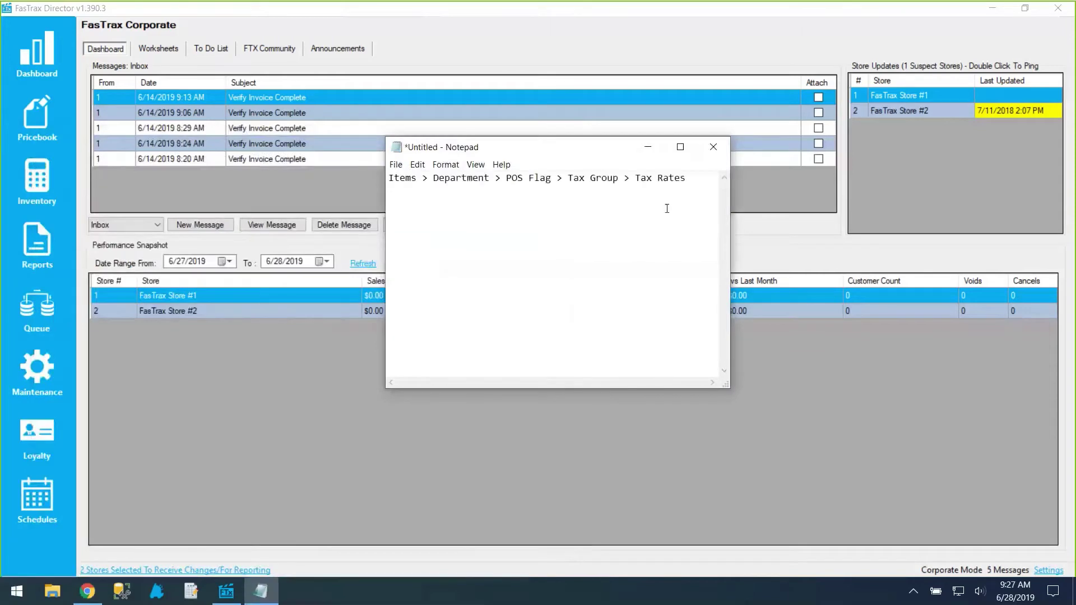
left_click_drag(731, 352, 817, 353)
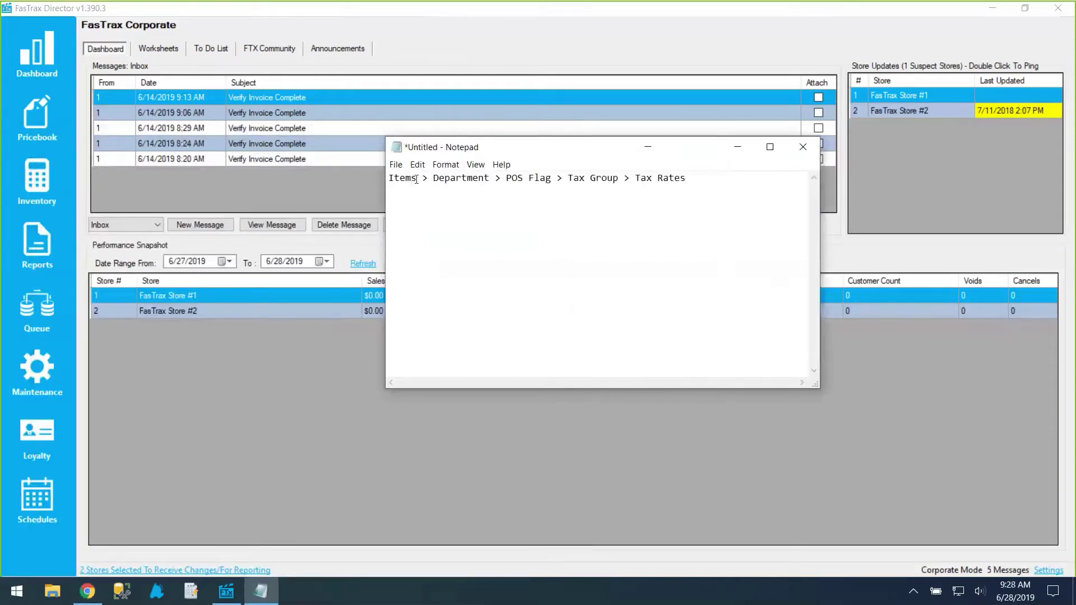
Highlight each term of the chain in the note one after another, from Items through Tax Rates.
left_click_drag(418, 180, 388, 181)
left_click_drag(489, 179, 432, 179)
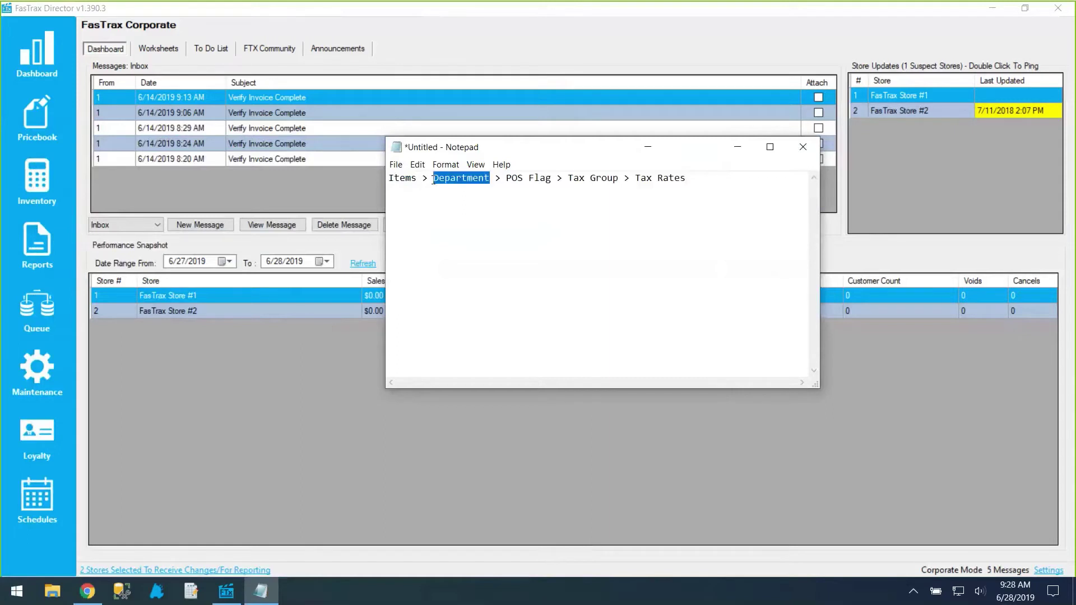
left_click_drag(552, 179, 507, 180)
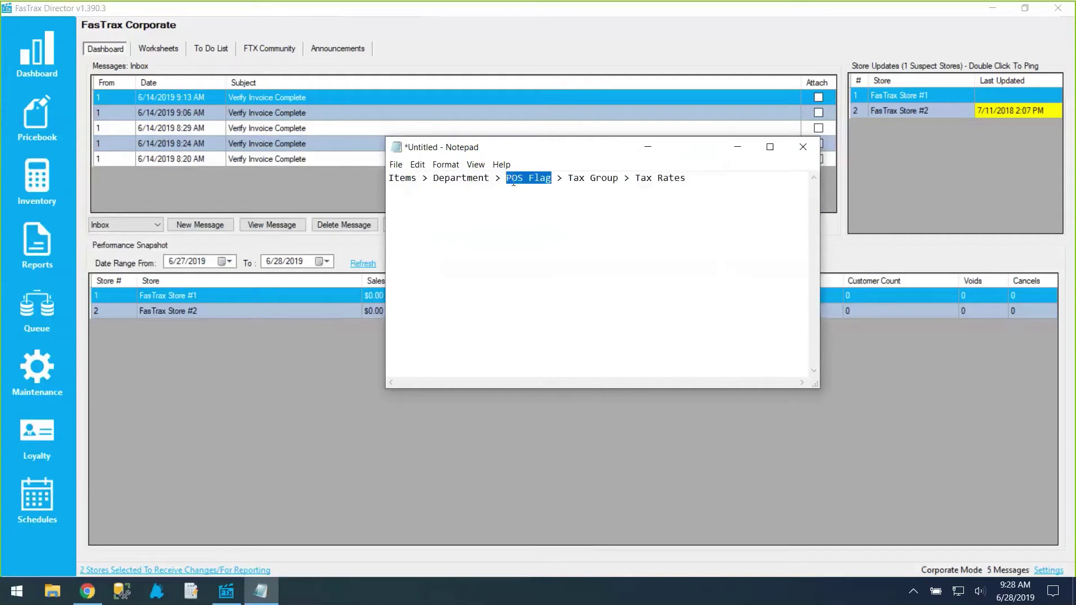
left_click_drag(618, 180, 572, 184)
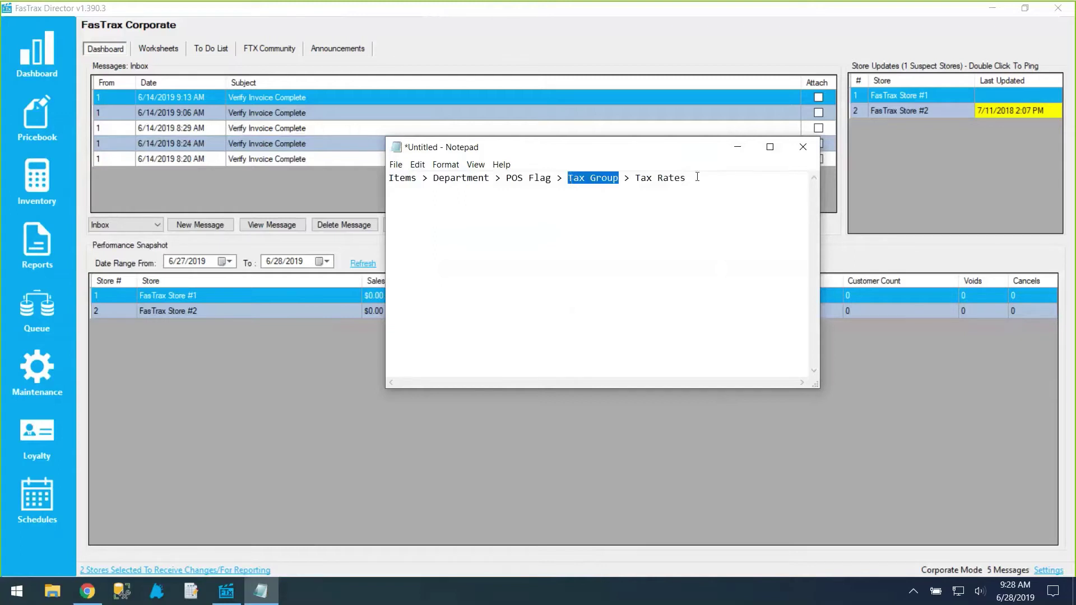
left_click_drag(687, 178, 637, 179)
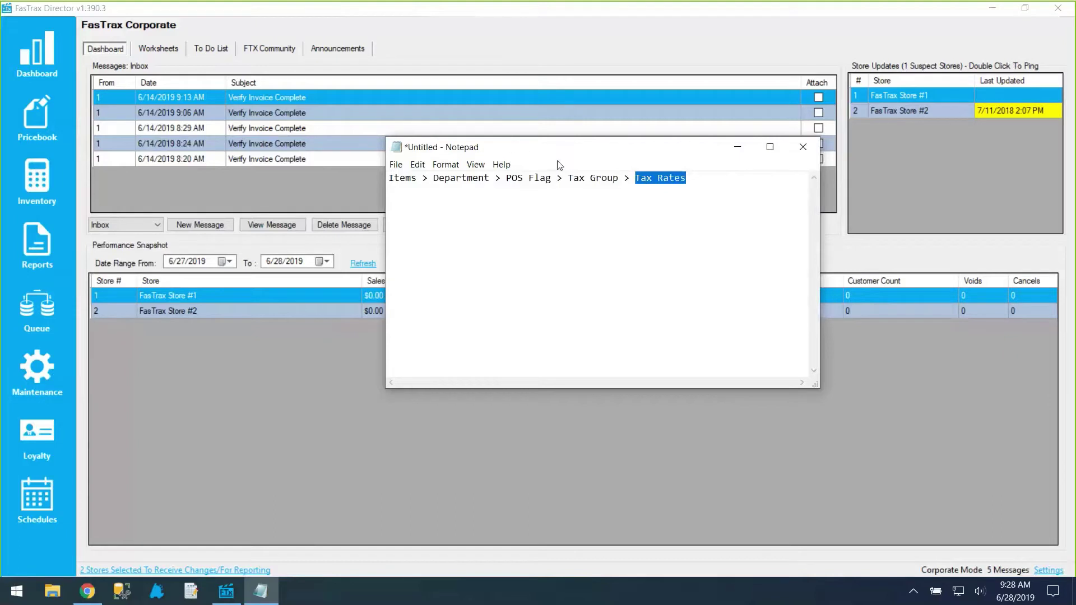
left_click(37, 121)
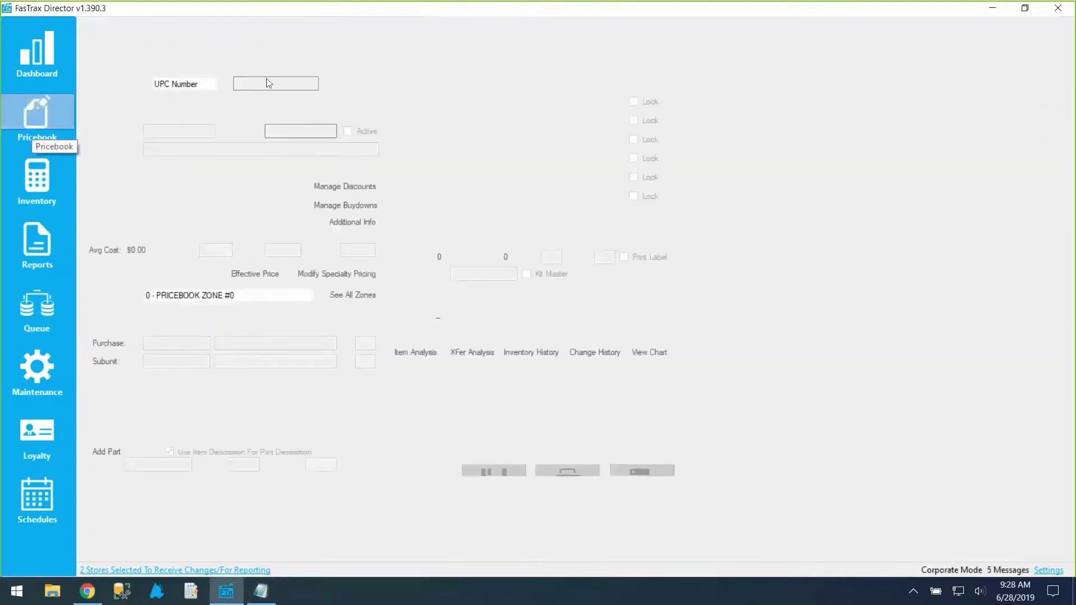
type("012300000123")
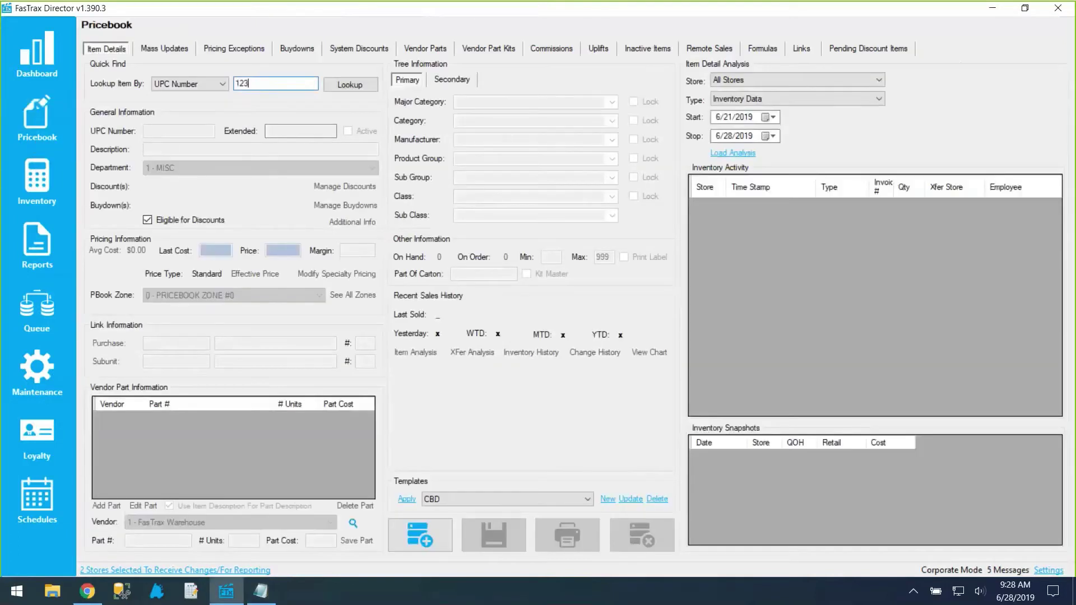
key("Return")
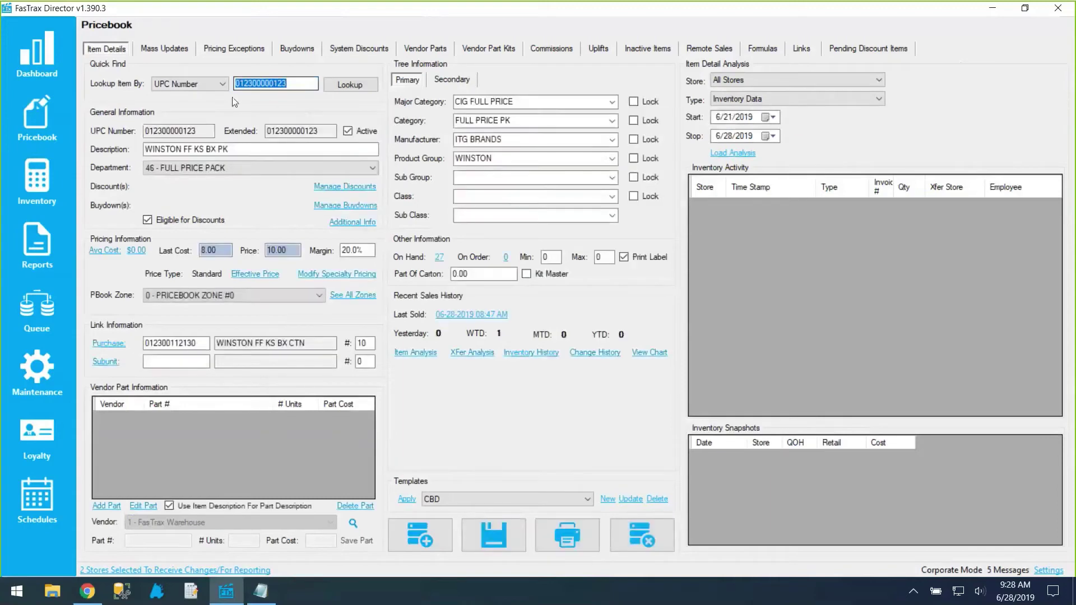
left_click(180, 168)
left_click(179, 170)
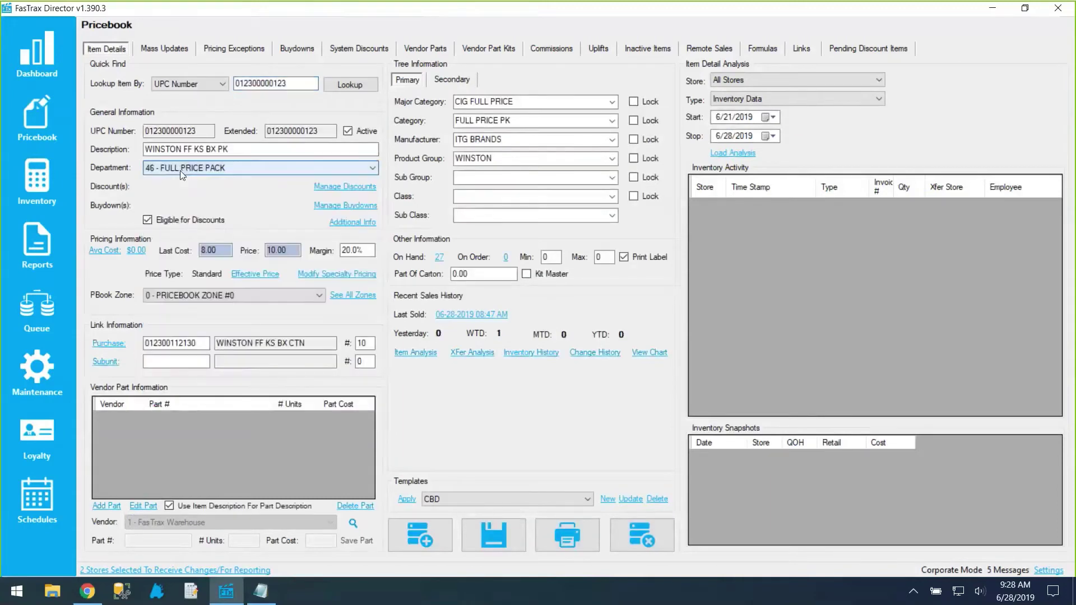
Open department 46, FULL PRICE PACK, in the maintenance list of departments and check its assigned POS flag.
left_click(38, 361)
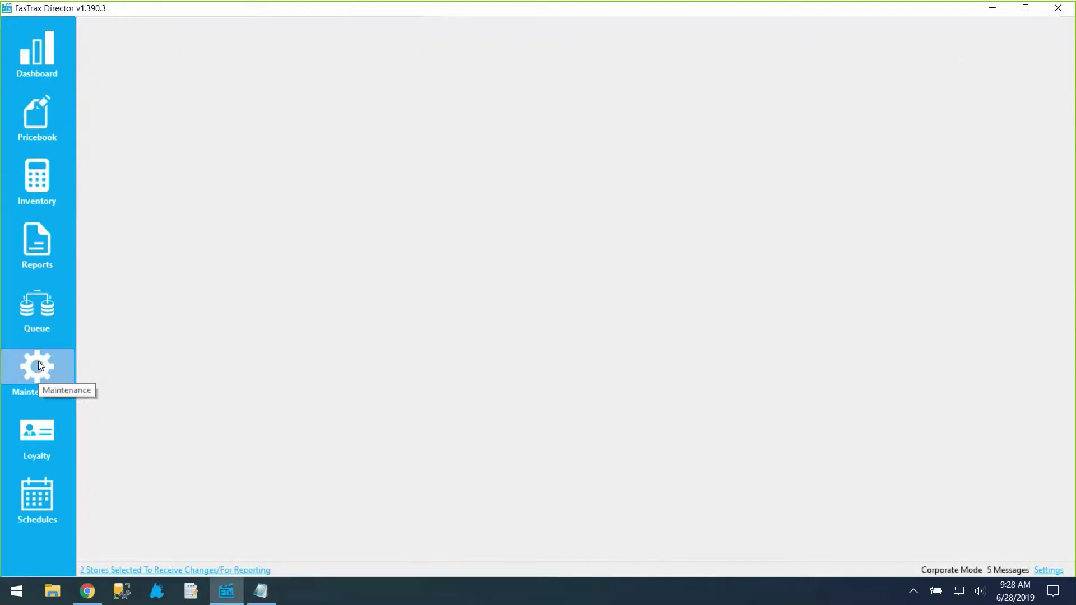
left_click(193, 40)
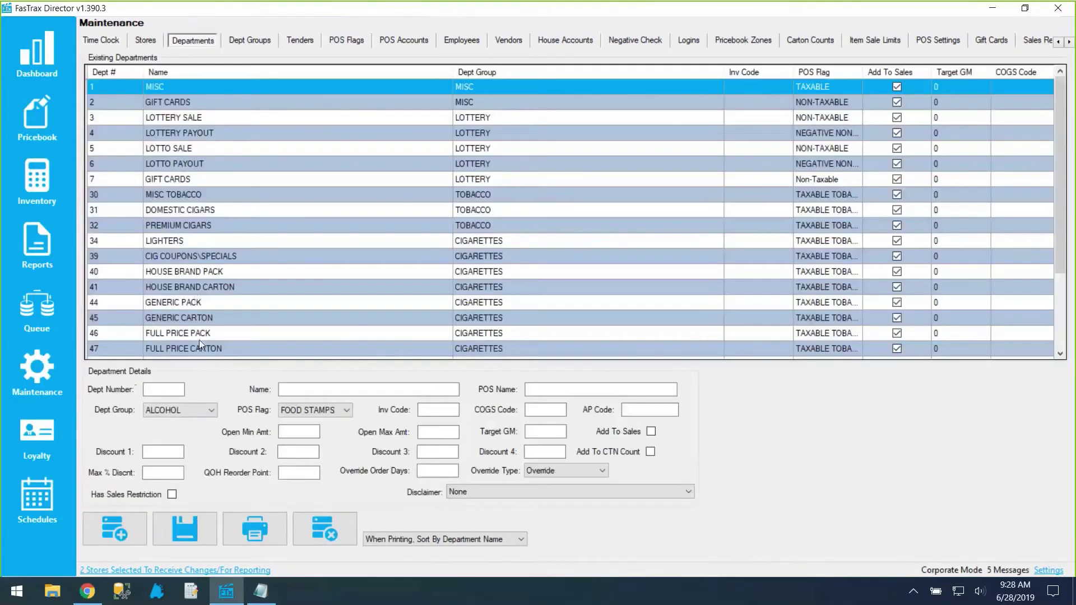
scroll(199, 340, "down", 1)
left_click(120, 287)
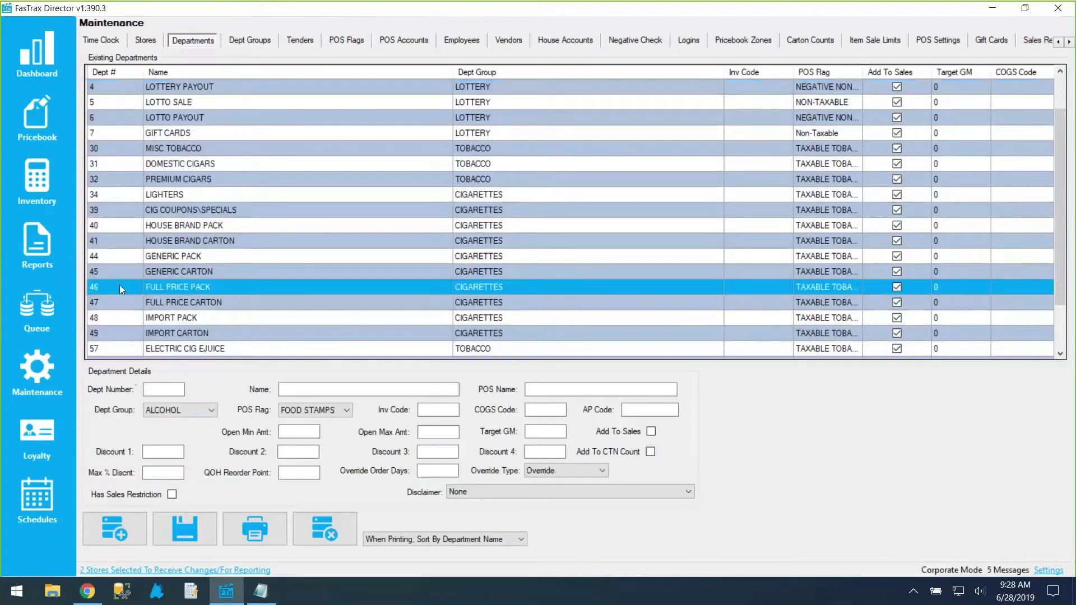
left_click(317, 411)
left_click(317, 410)
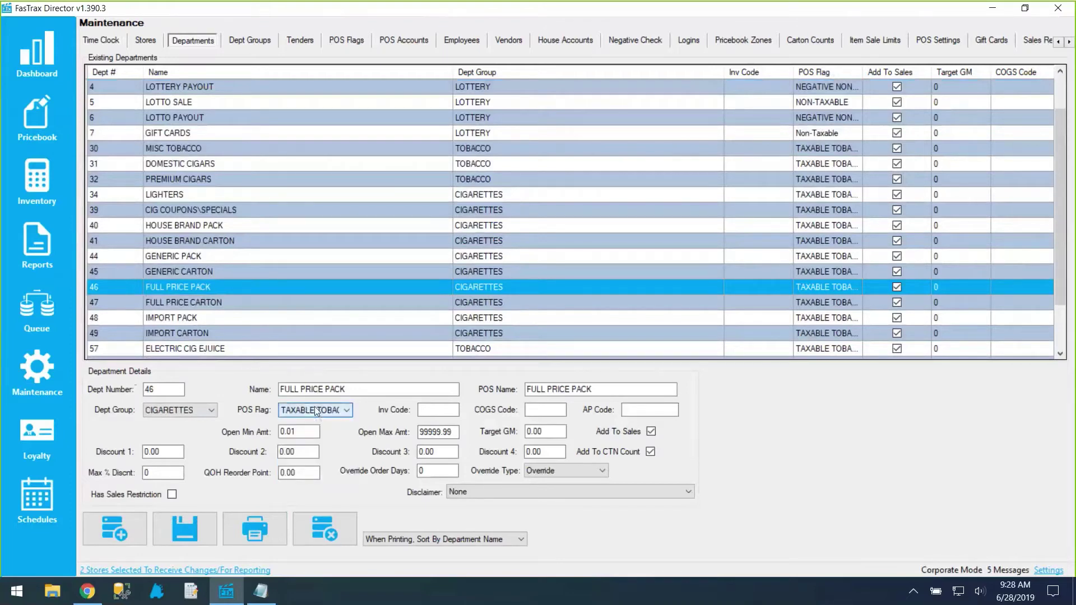
left_click(317, 411)
left_click(317, 410)
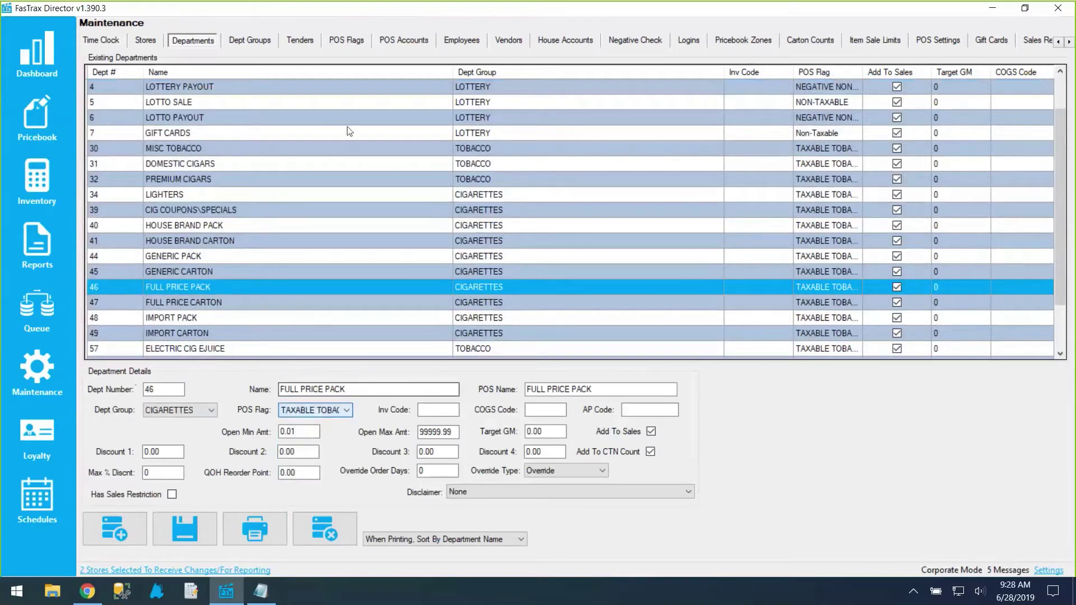
Open the TAXABLE TOBACCO flag in the POS flags maintenance and check its assigned tax group and the available groups.
left_click(348, 41)
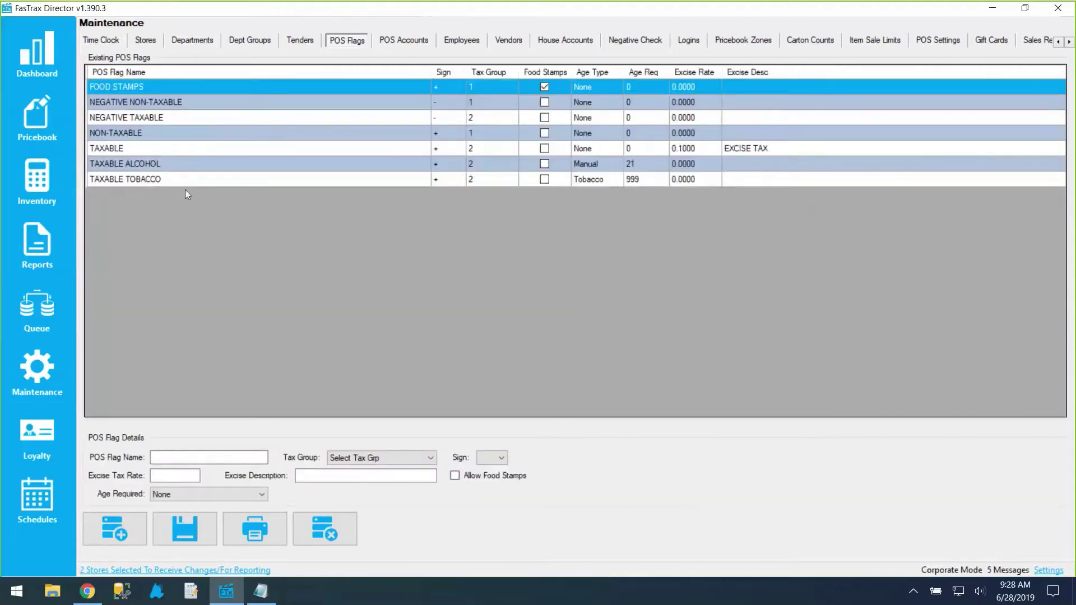
left_click(126, 180)
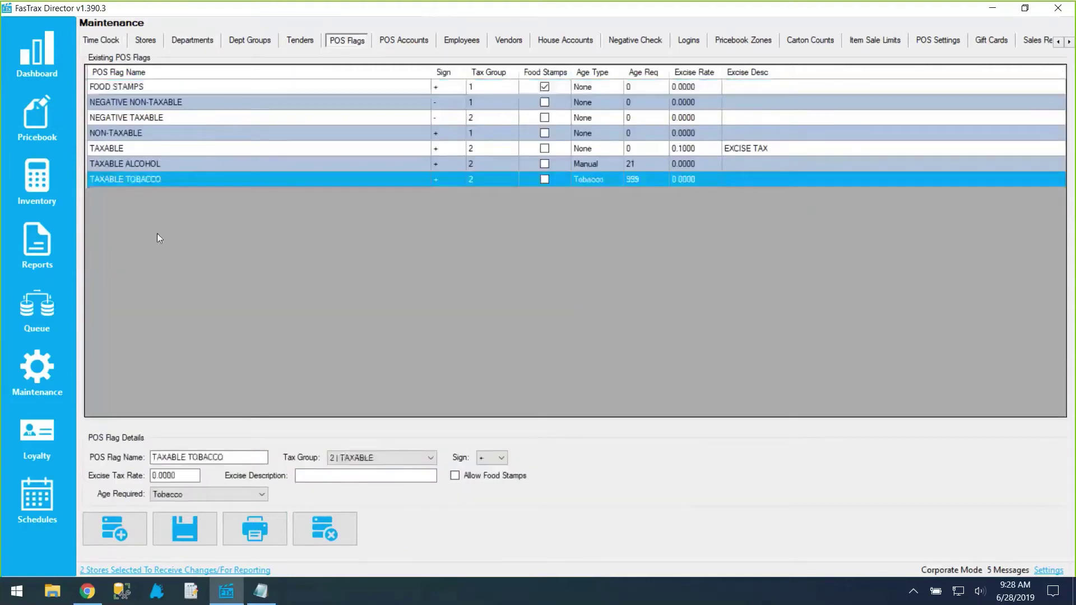
left_click(350, 458)
left_click(350, 459)
left_click(350, 458)
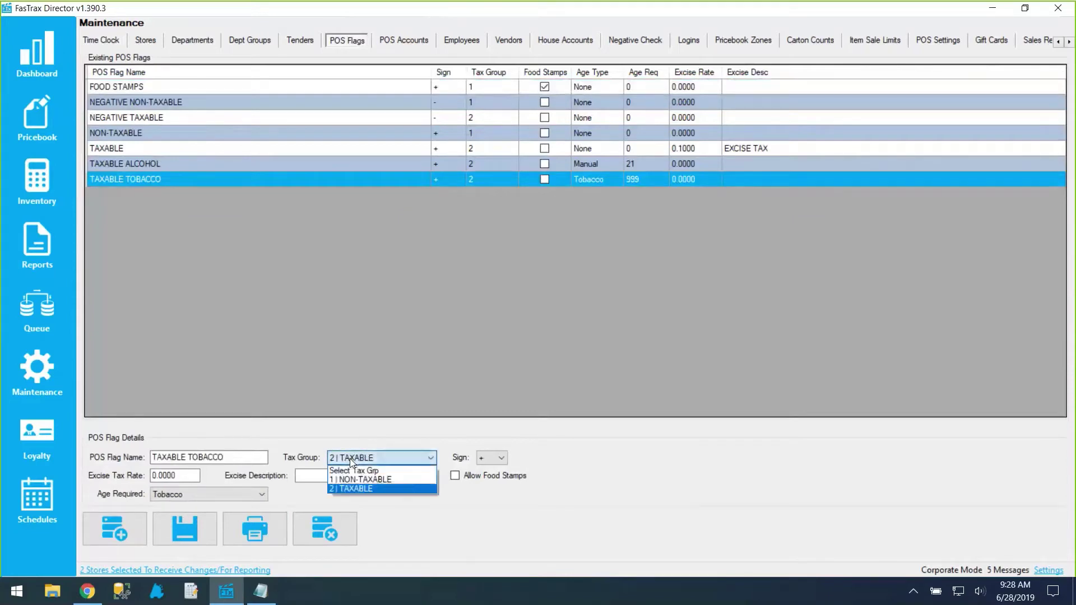
Switch to FasTrax POS by launching it, dismiss the key lock notice and log in with the keypad.
left_click(350, 459)
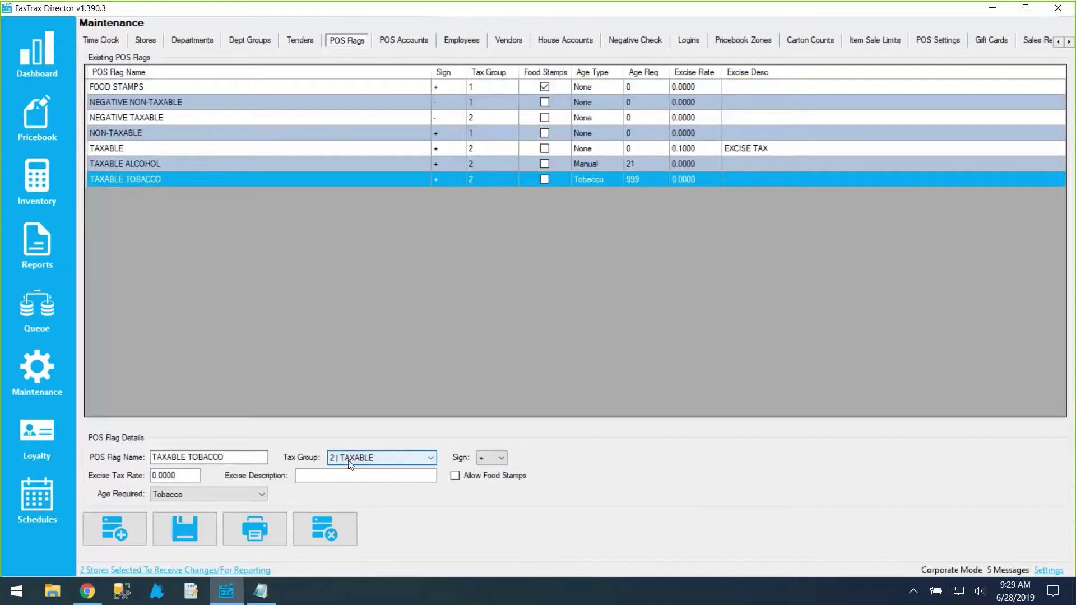
left_click(157, 593)
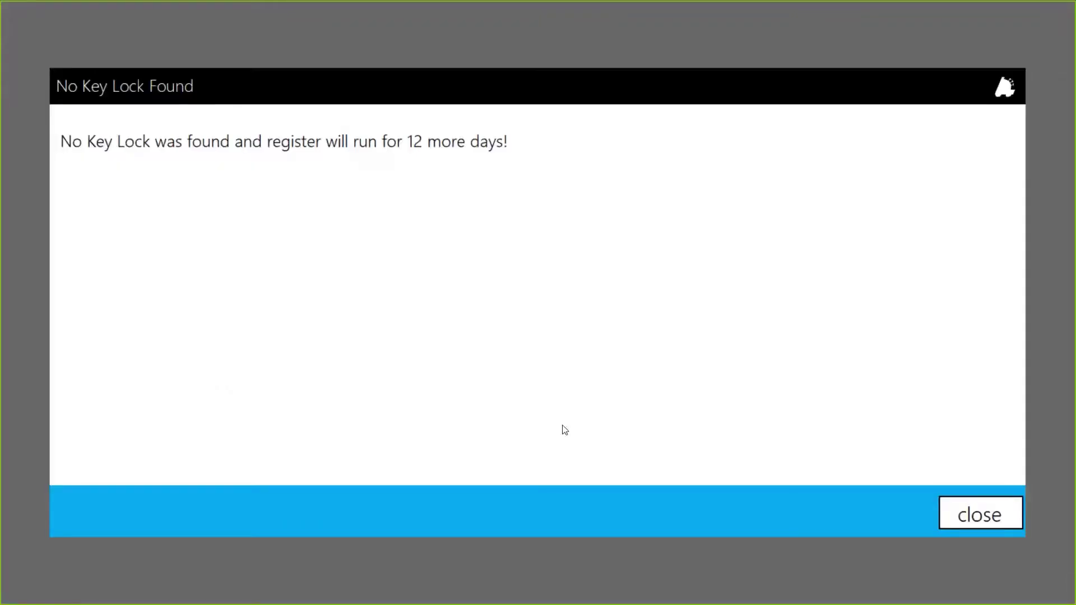
left_click(990, 512)
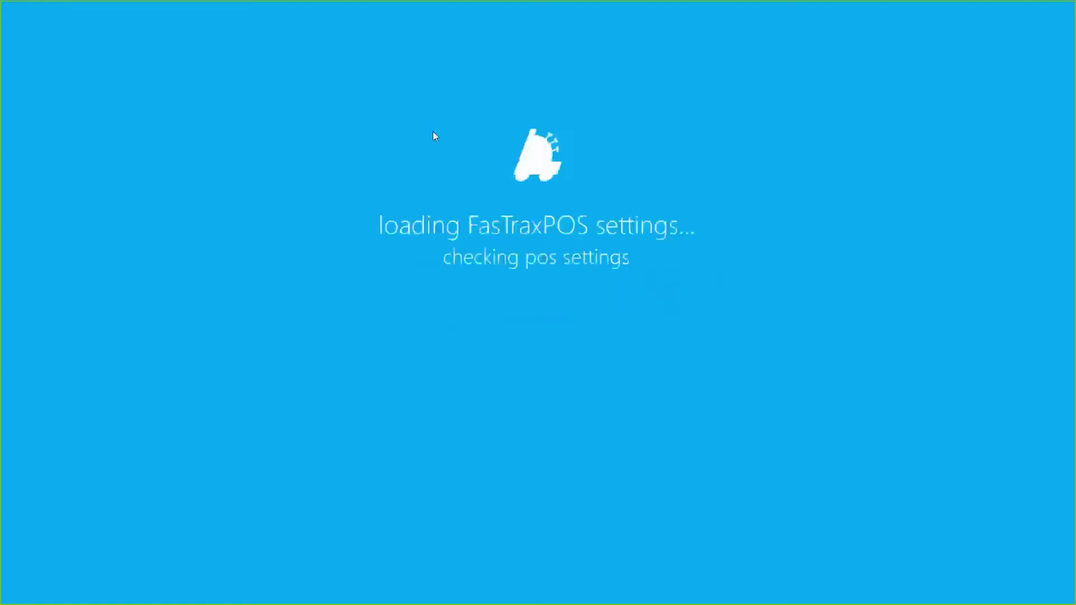
left_click(356, 269)
left_click(355, 264)
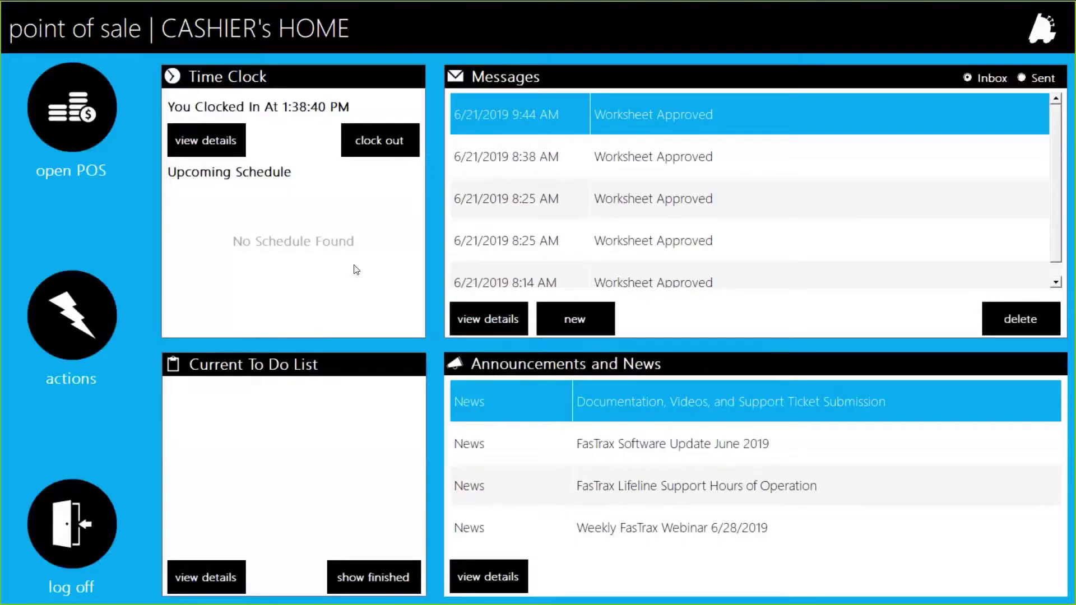
Open the tax groups under the management actions and look over the NON-TAXABLE and TAXABLE groups.
left_click(68, 312)
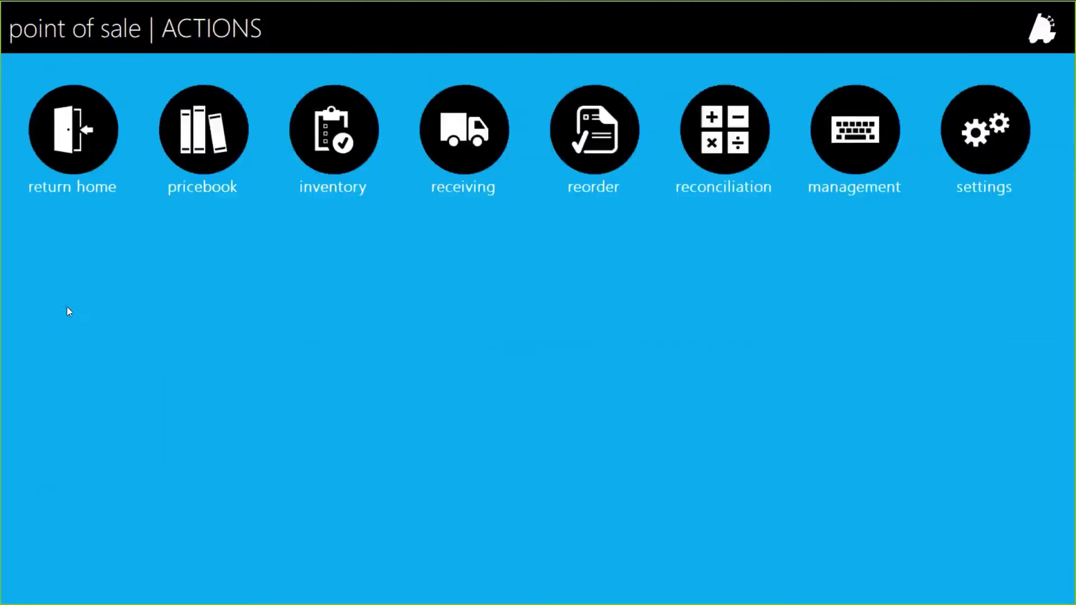
left_click(853, 155)
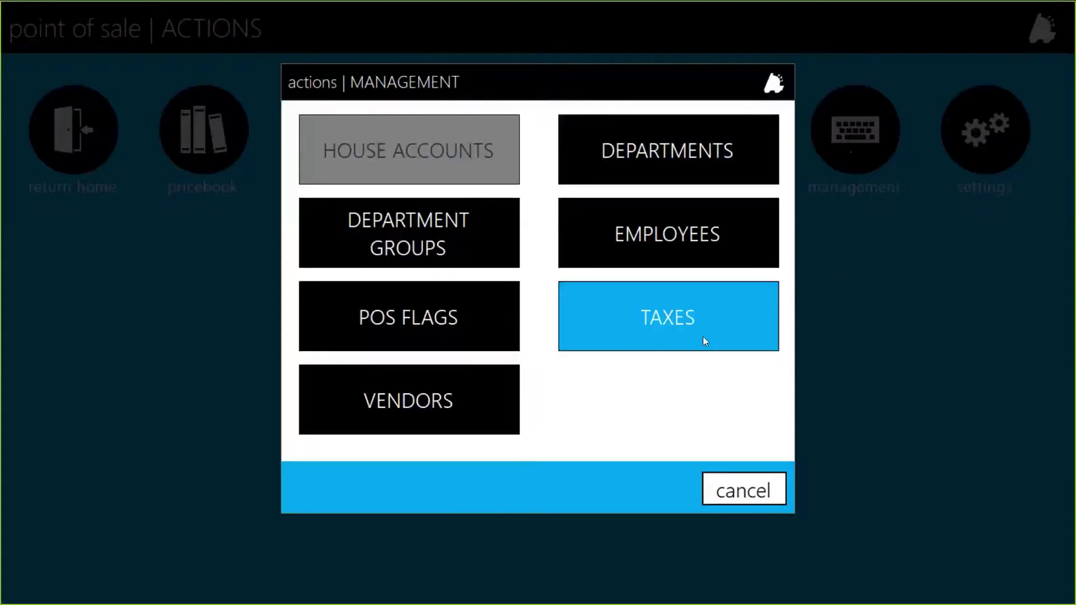
left_click(662, 329)
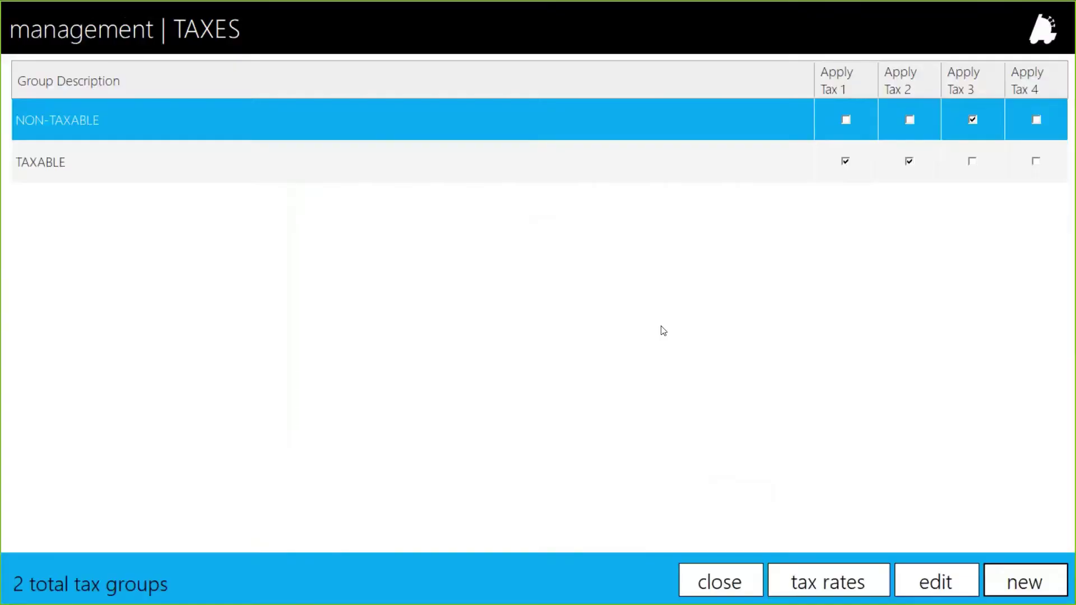
left_click(206, 164)
left_click(187, 119)
left_click(175, 156)
left_click(156, 130)
Switch to FasTrax Director and compare the tax groups available for the TAXABLE TOBACCO flag.
key("alt+Tab")
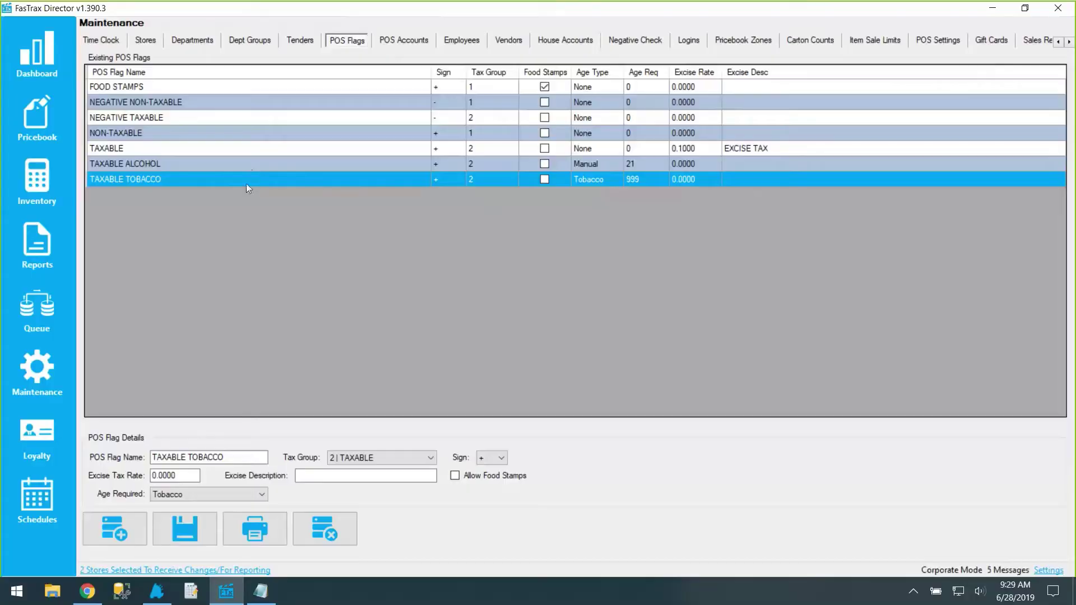
left_click(363, 458)
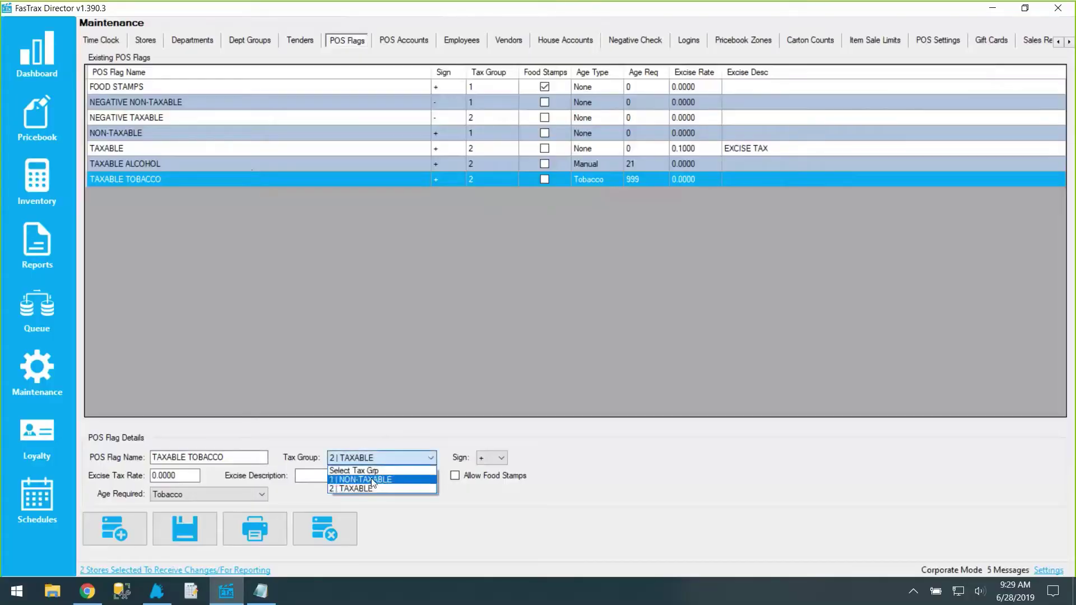
left_click(378, 457)
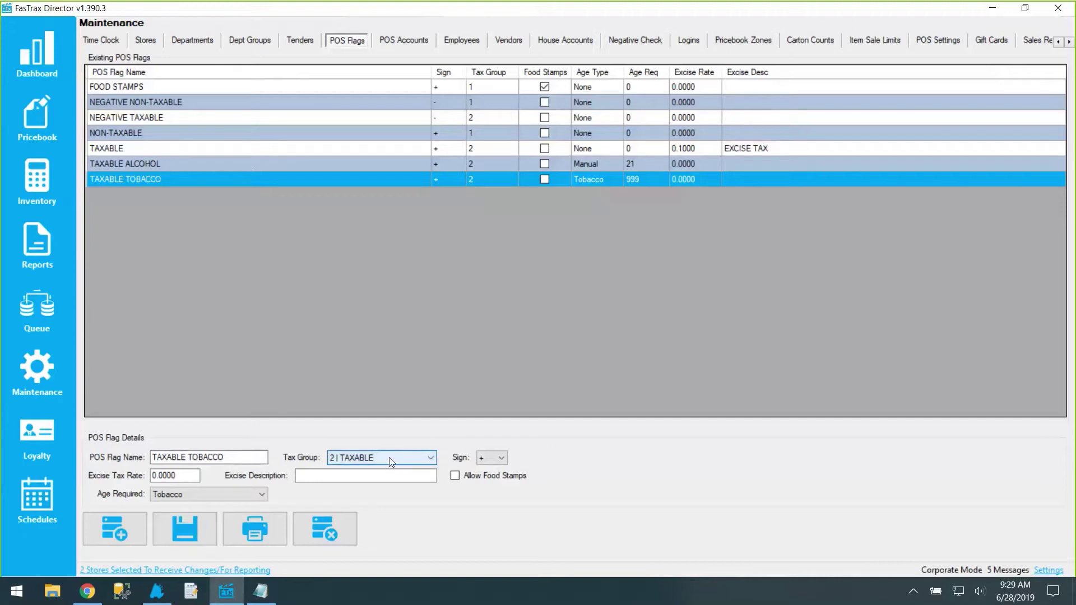
Switch back to FasTrax POS, check which tax rates the TAXABLE group applies and leave its details without saving.
key("alt+Tab")
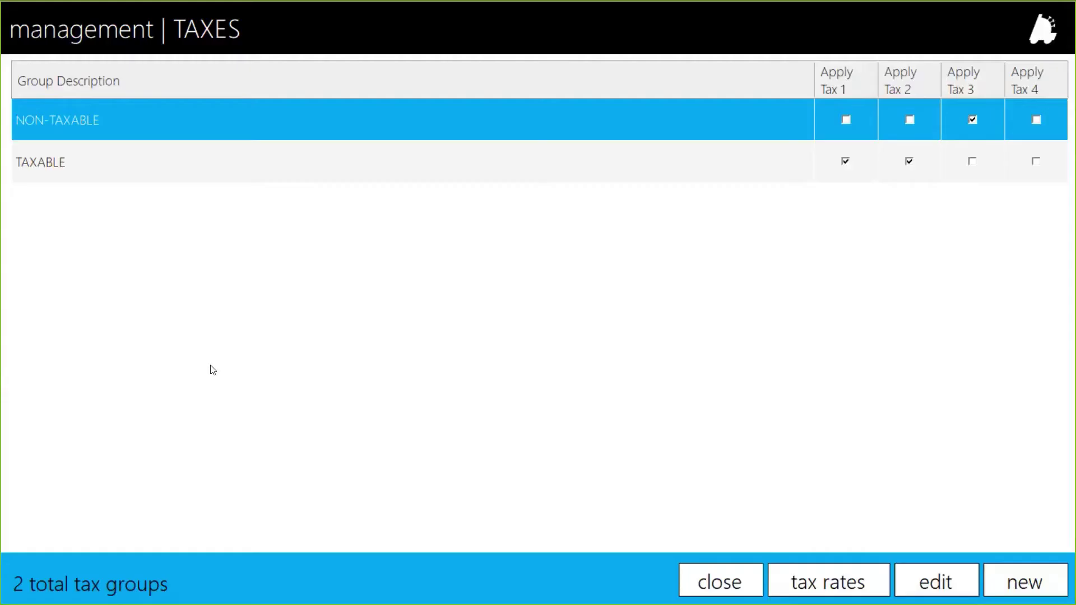
left_click(86, 153)
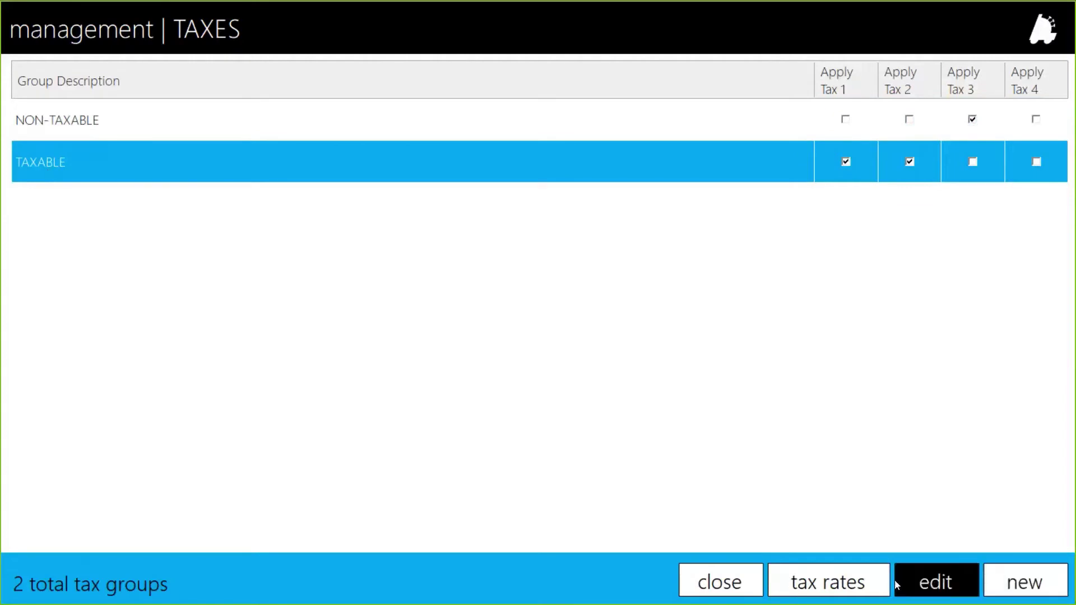
left_click(912, 584)
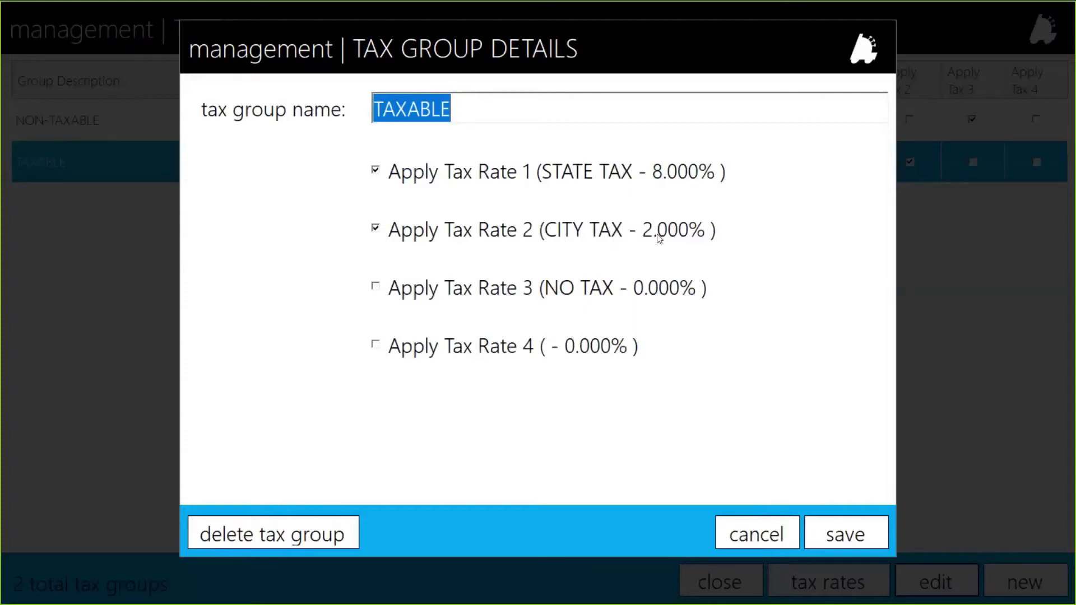
left_click(756, 536)
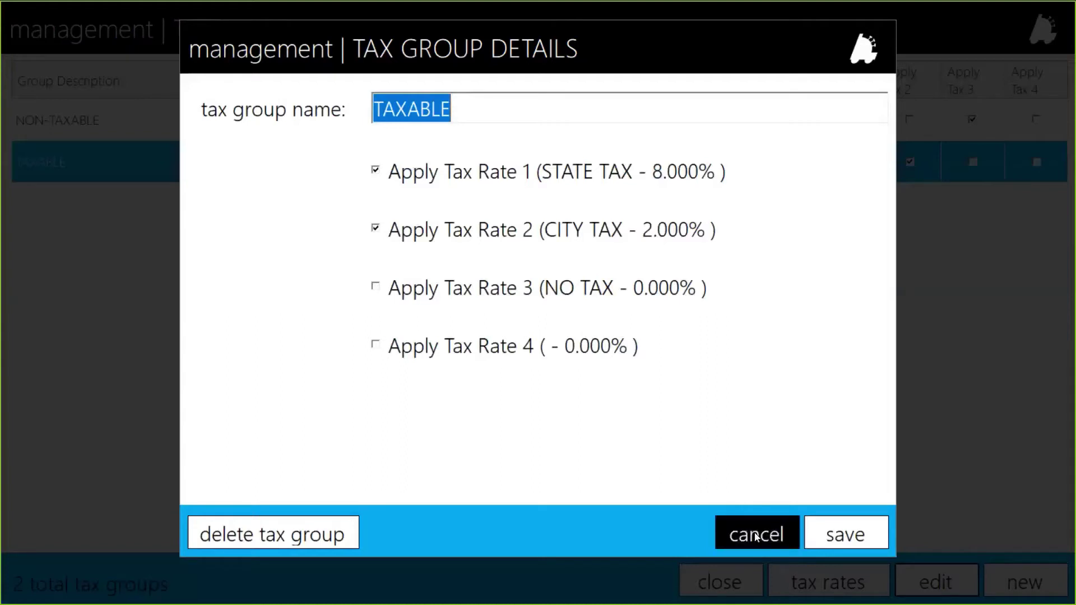
left_click(756, 537)
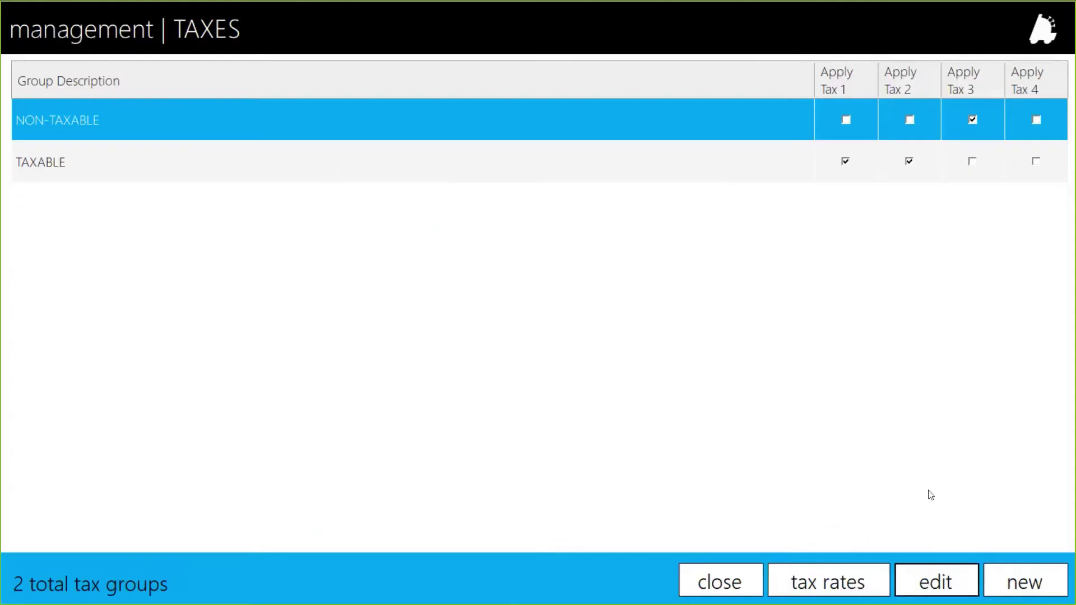
Open the tax rate details and go through the percentages and names of the defined rates.
left_click(820, 593)
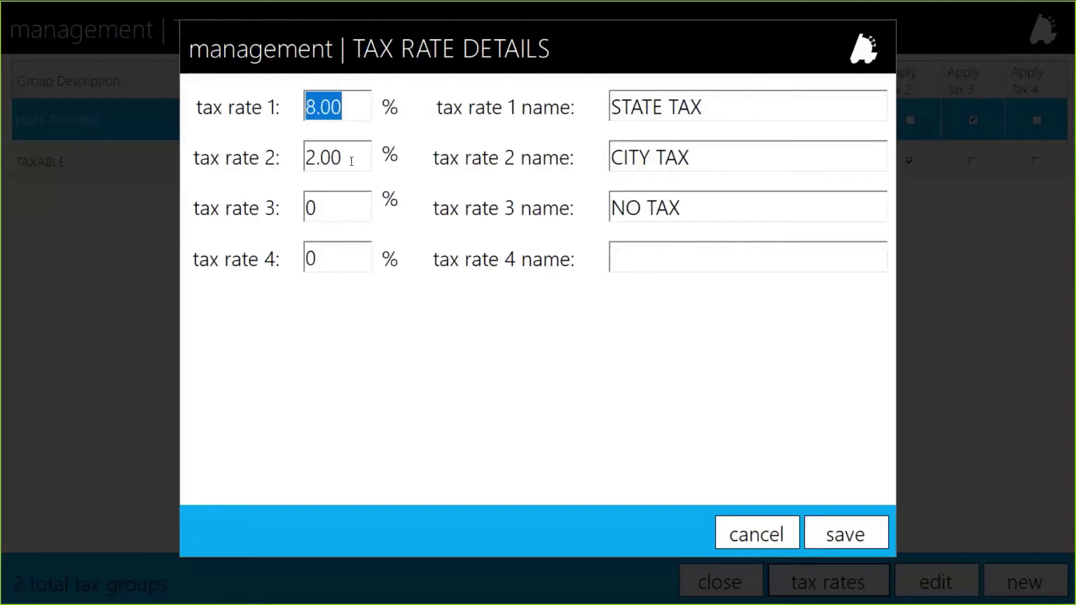
key("Tab")
key("Tab")
key("Tab")
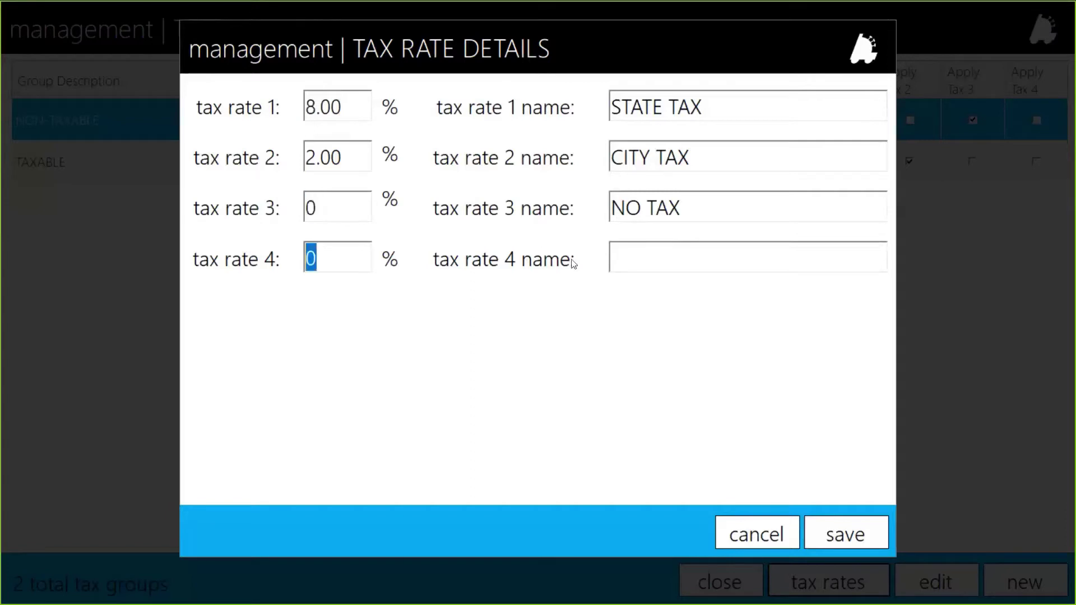
left_click(734, 100)
key("Tab")
key("Tab")
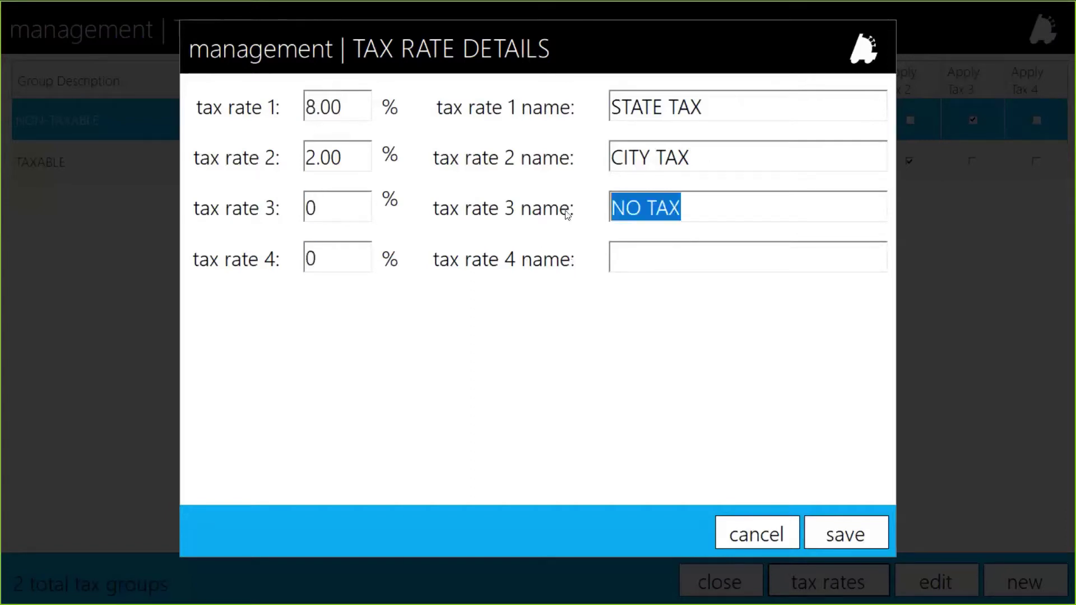
Name tax rate 4 GROCERY, set it to 3.00 % and save the tax rates.
left_click(693, 266)
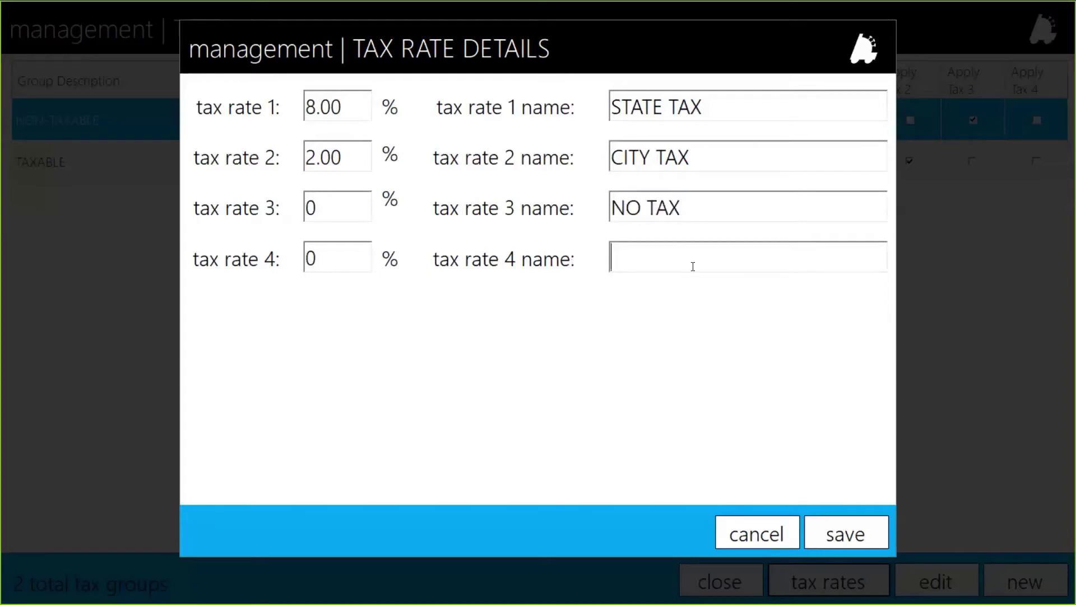
type("GROCERY")
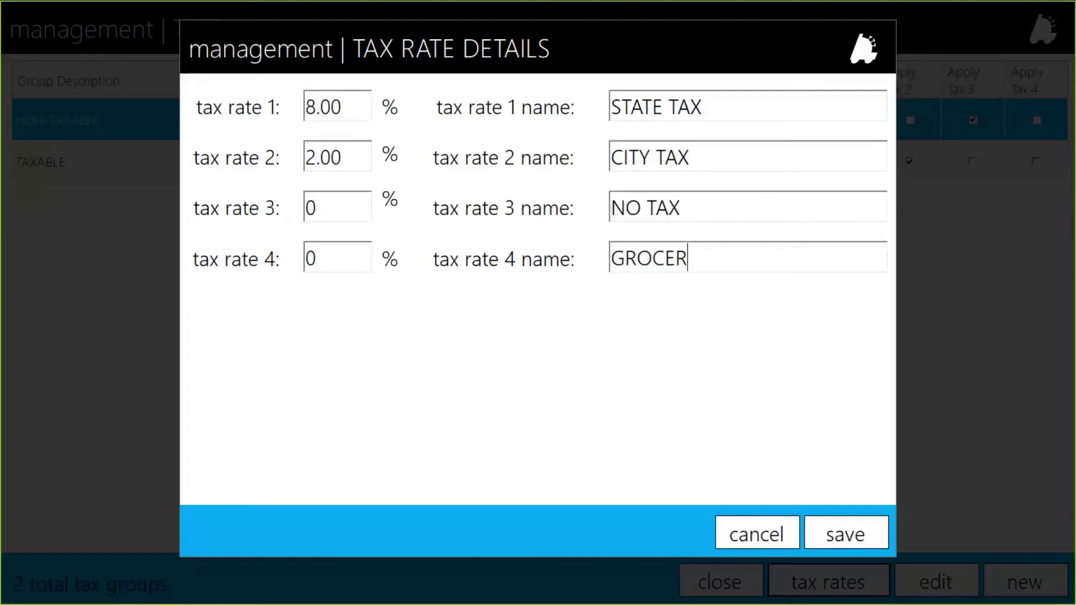
left_click(353, 266)
type("3.00")
left_click(847, 533)
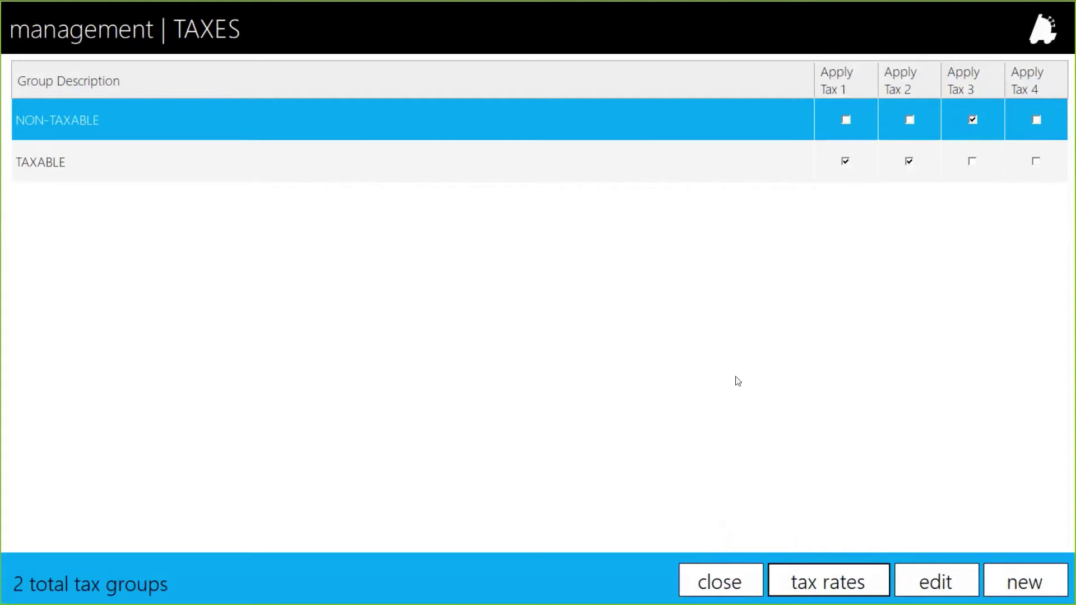
Create a tax group named GROCERY that applies tax rate 4, and save it.
left_click(1008, 581)
type("GR")
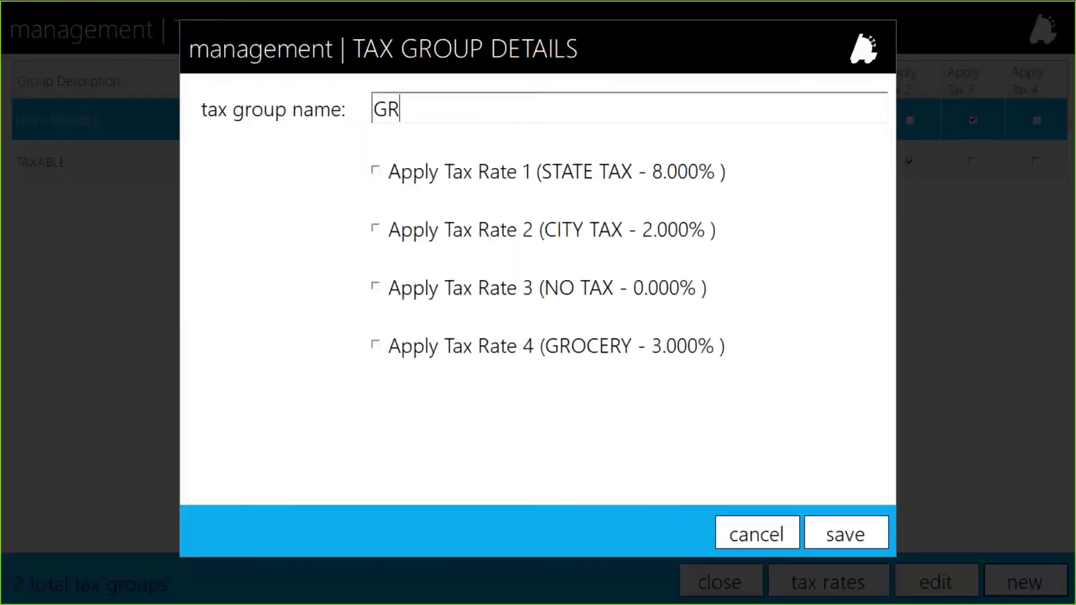
type("OCERY")
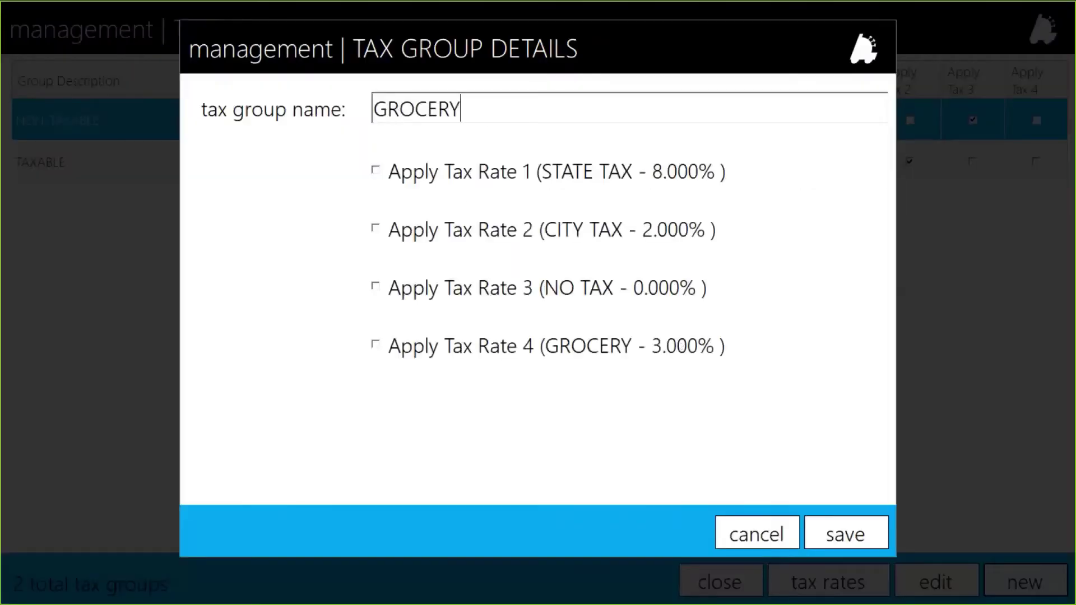
left_click(425, 348)
left_click(831, 532)
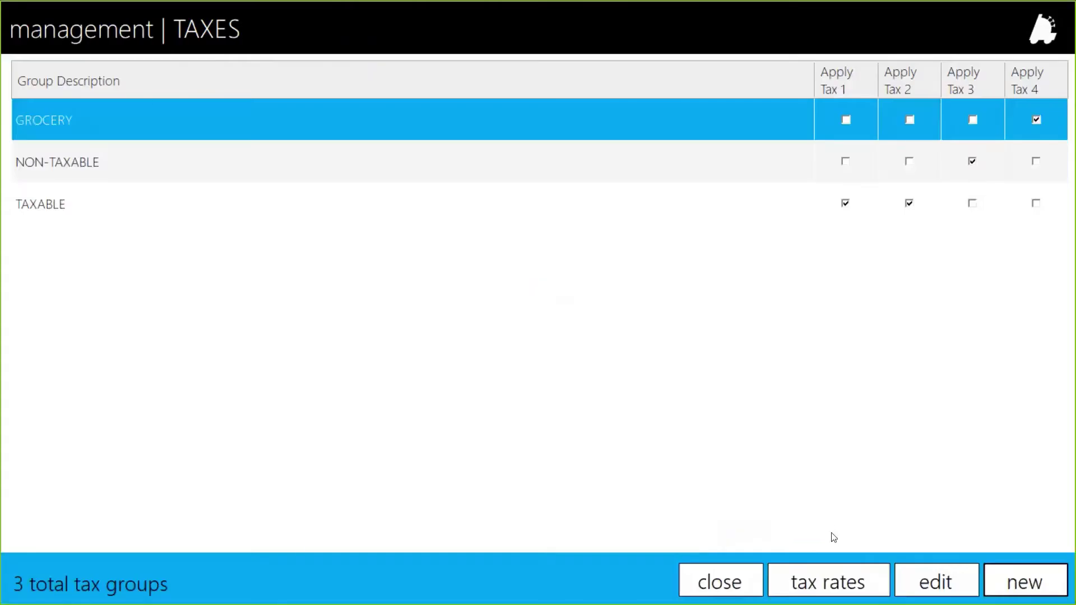
Go through the GROCERY, NON-TAXABLE and TAXABLE groups and compare which rates each one applies.
left_click(132, 154)
left_click(103, 187)
left_click(100, 162)
left_click(96, 120)
left_click(149, 209)
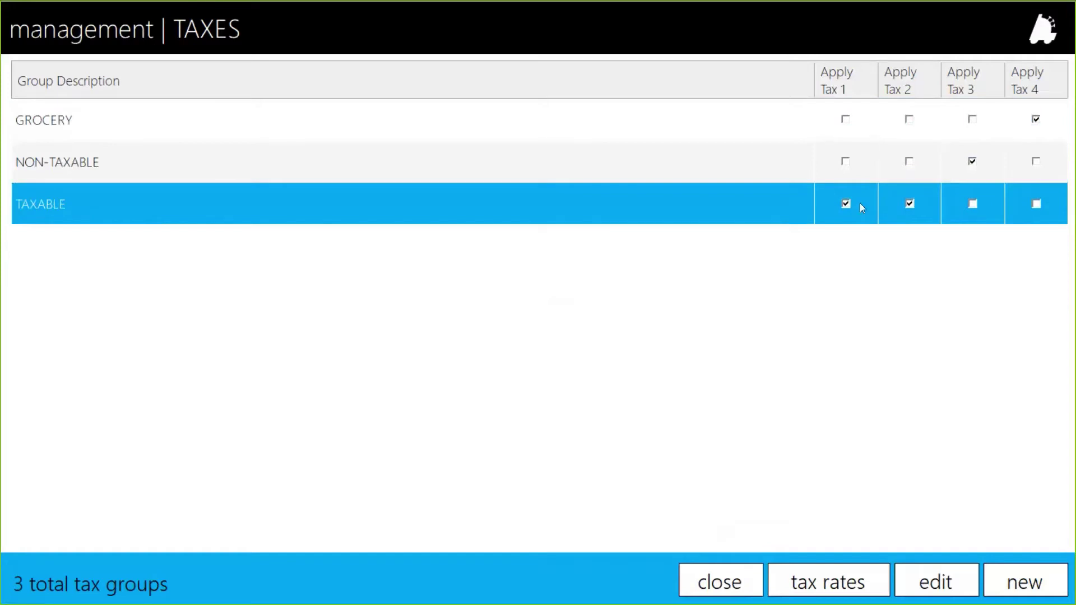
Open the NON-TAXABLE group's details, check its applied rate and leave without saving.
left_click(159, 167)
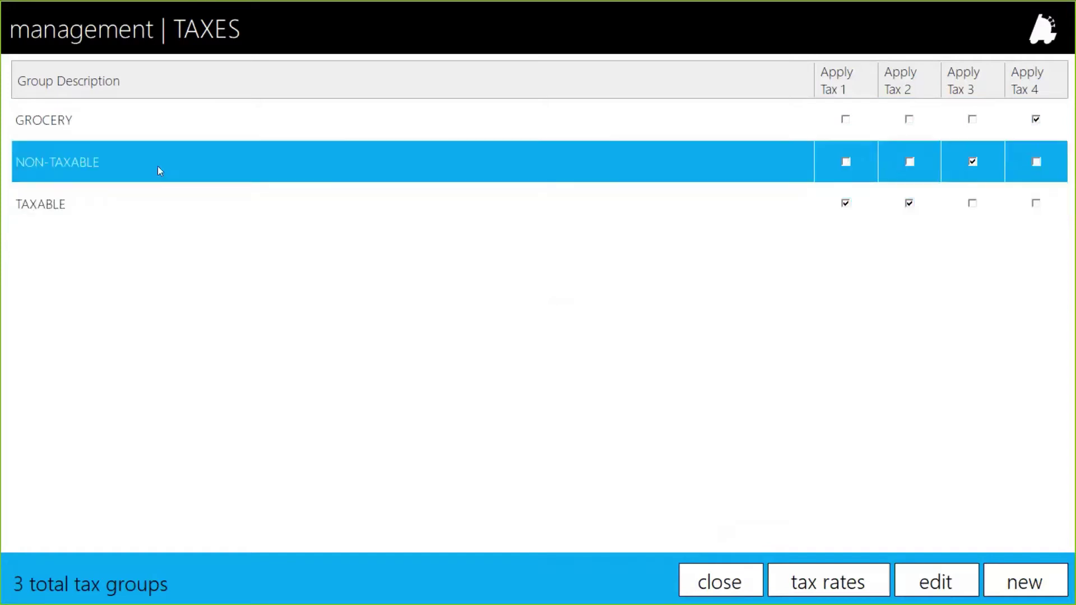
left_click(907, 586)
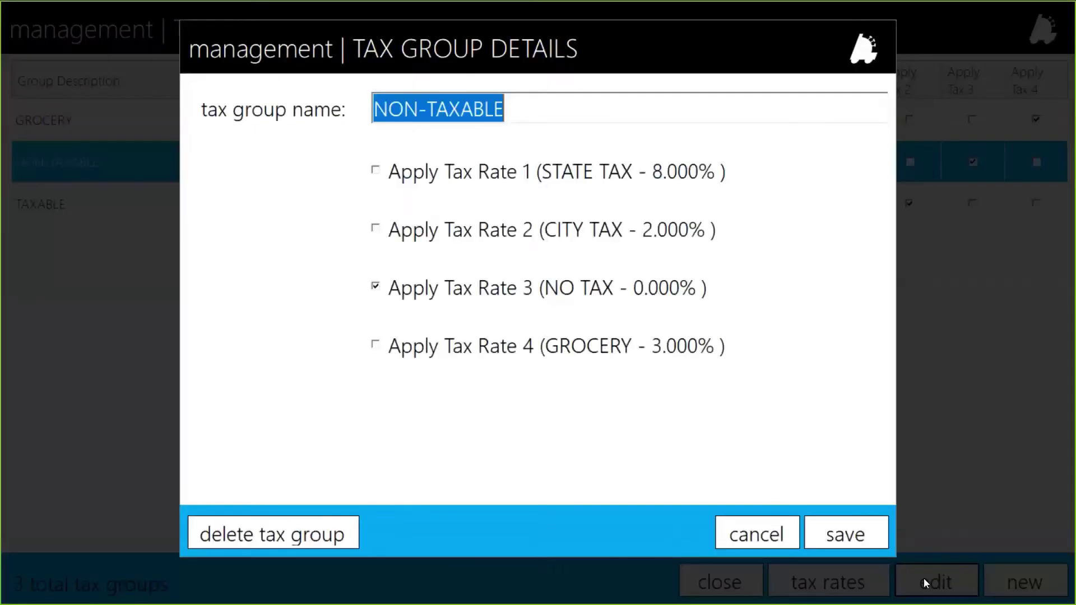
left_click(786, 544)
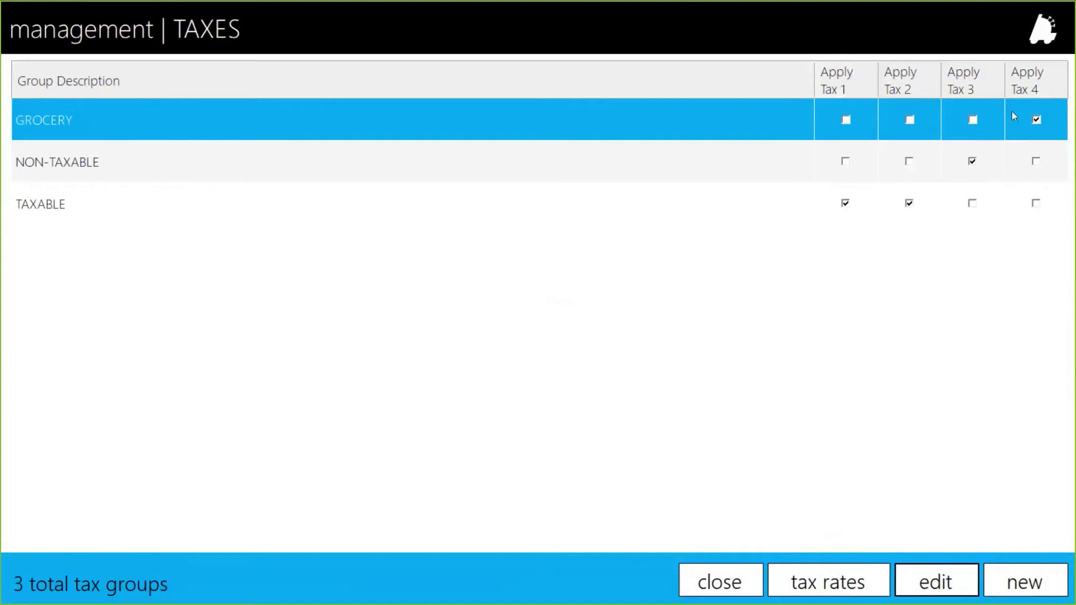
Open the tax rate details, check the GROCERY rate and leave without saving.
left_click(859, 580)
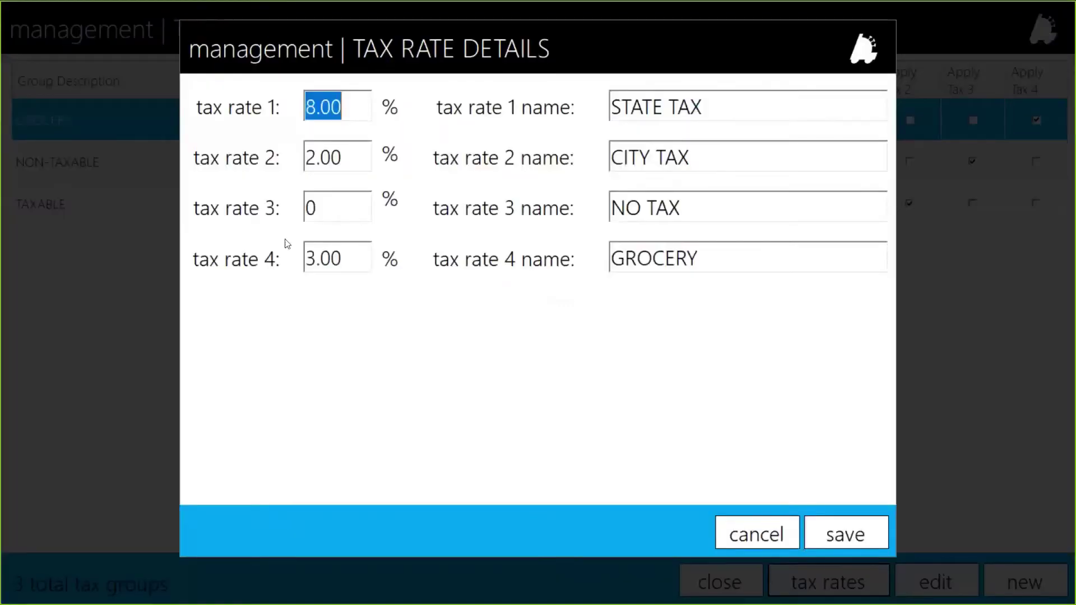
left_click(336, 258)
left_click(746, 534)
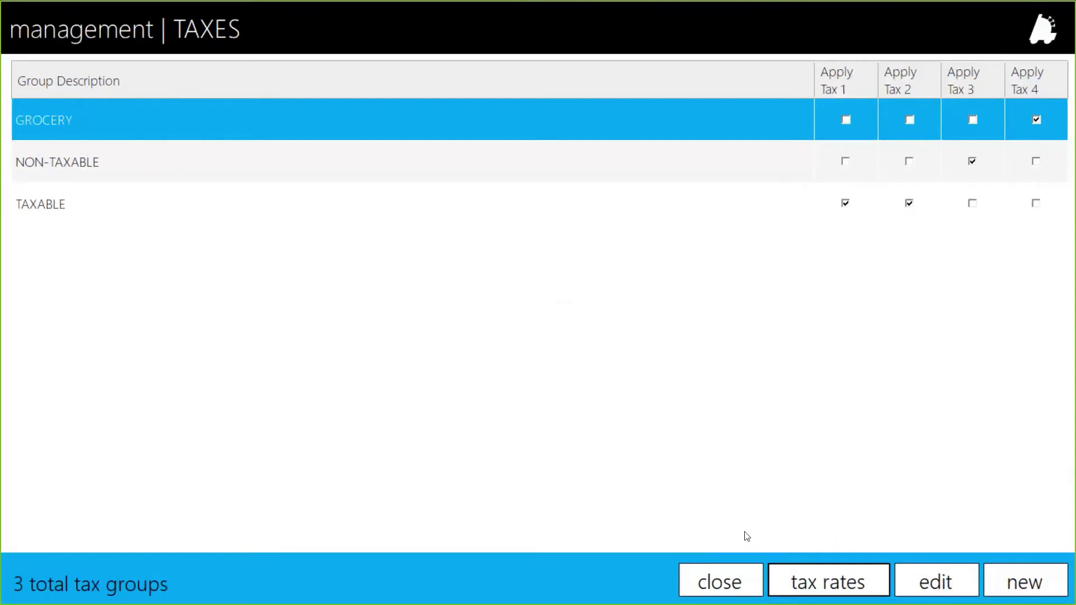
Close the tax groups, log off from the point of sale and exit it.
left_click(717, 579)
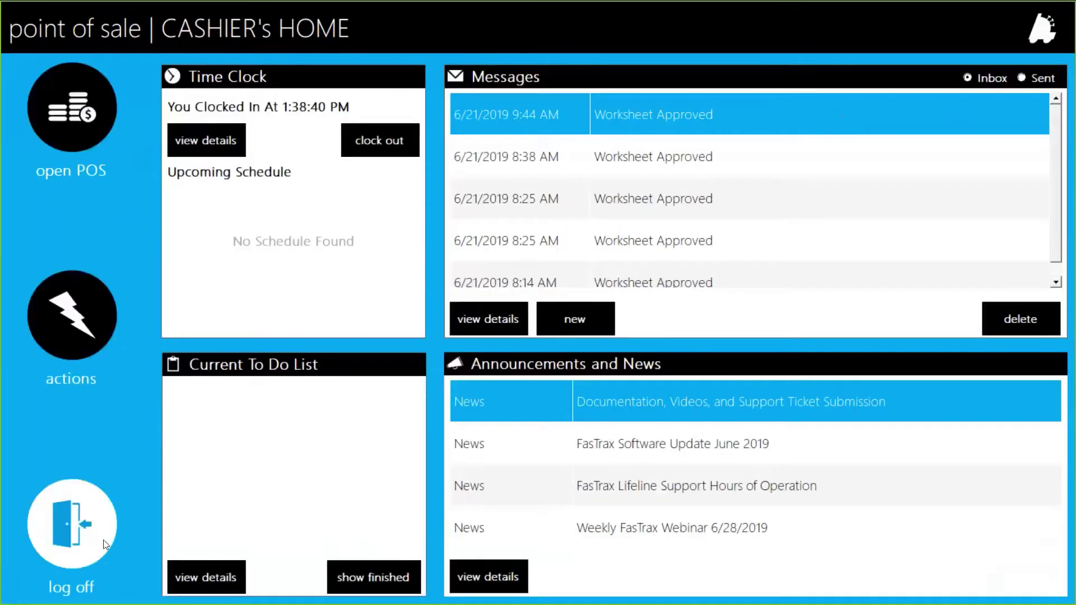
left_click(105, 544)
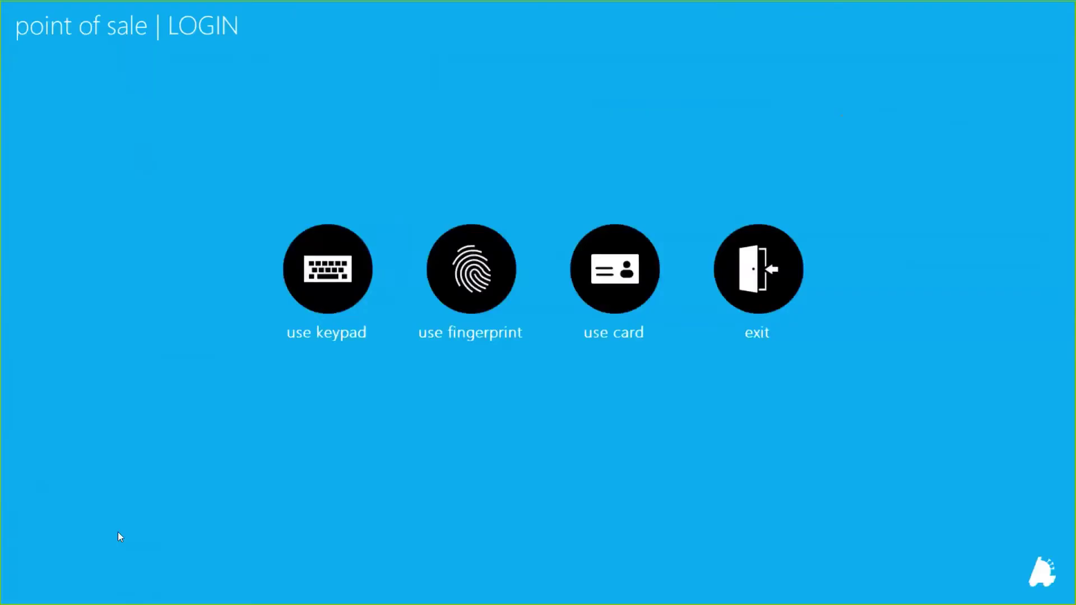
left_click(774, 251)
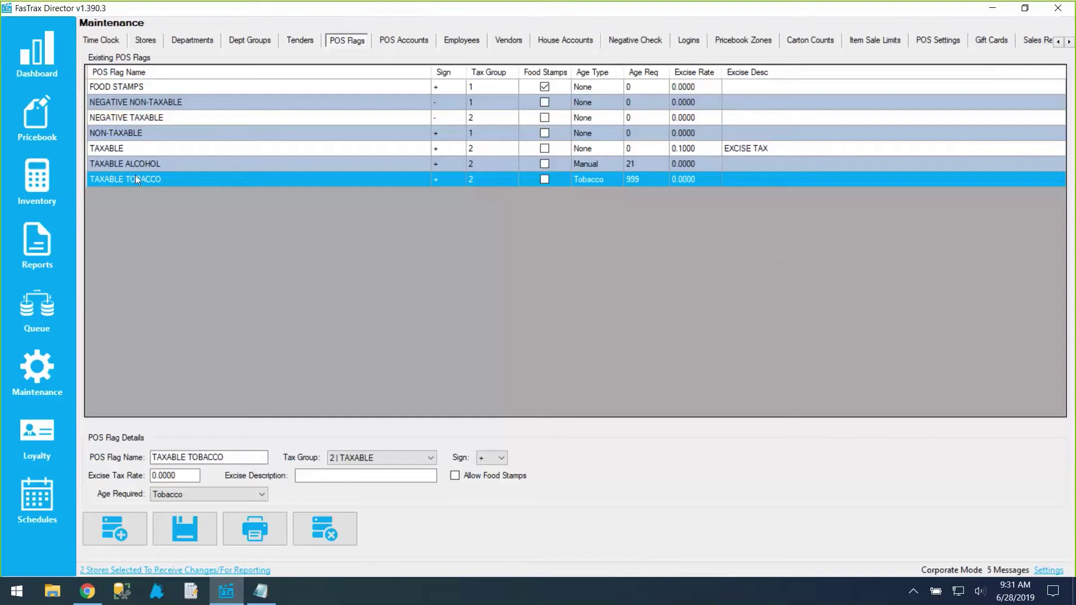
Open the Store Taxes maintenance in FasTrax Director.
left_click(1069, 43)
left_click(1070, 43)
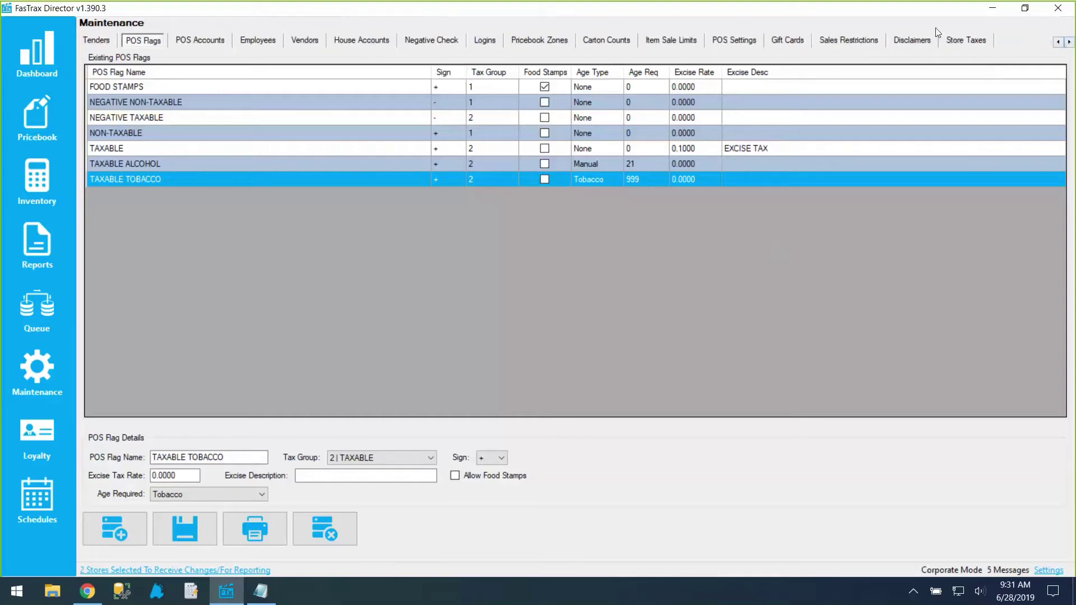
left_click(968, 43)
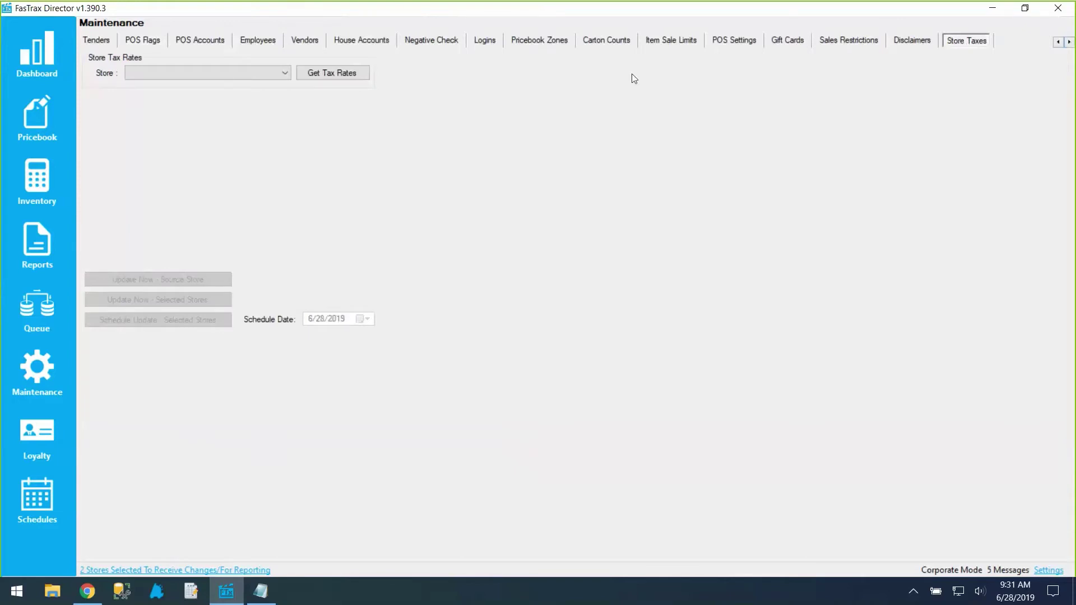
Load the tax rates of store 1 - FasTrax Store #1.
left_click(224, 73)
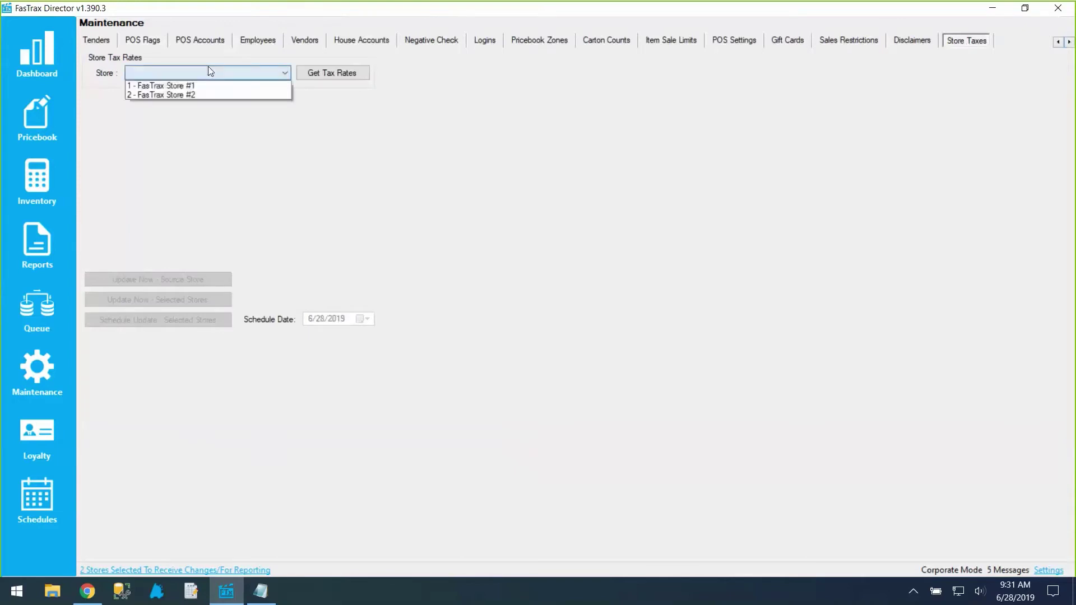
left_click(153, 88)
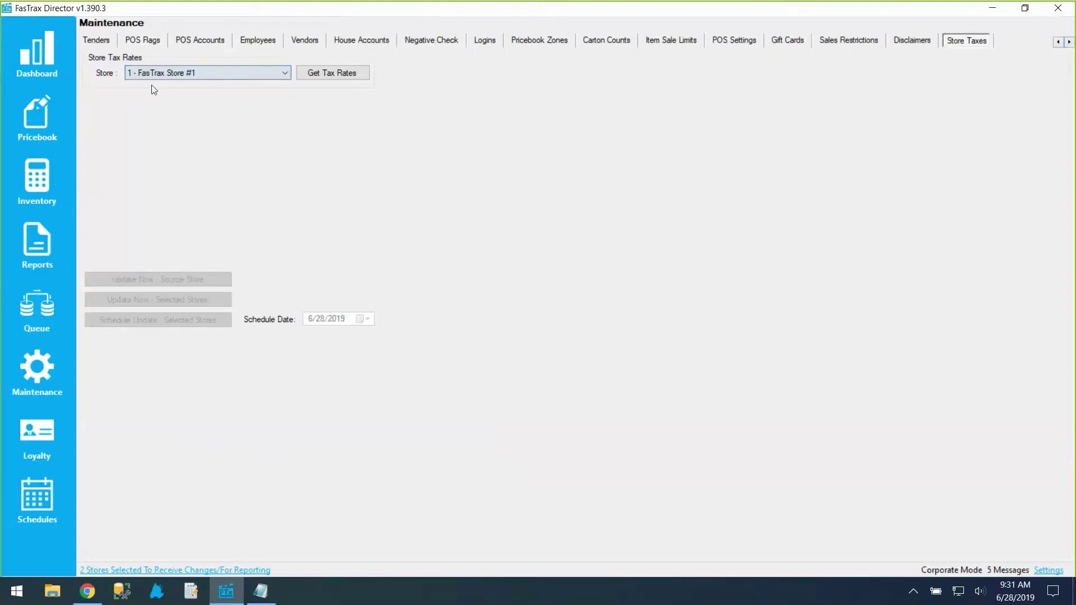
left_click(331, 74)
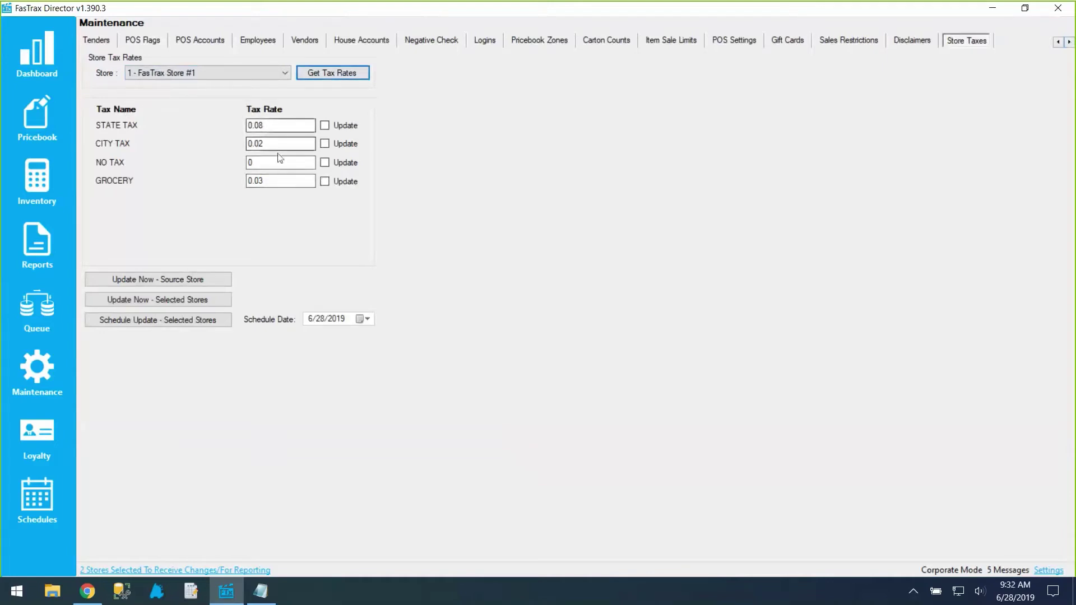
Set STATE TAX to 0.09 and CITY TAX to 0.03, and mark both rates for update.
left_click(270, 128)
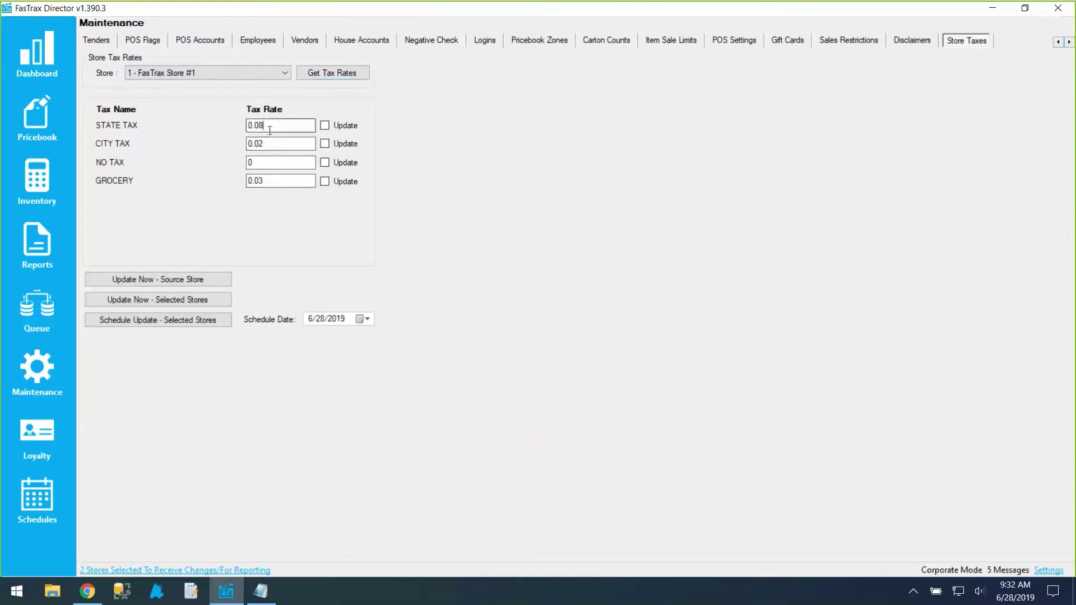
key("BackSpace")
type("9")
left_click(326, 127)
left_click(274, 144)
left_click(325, 144)
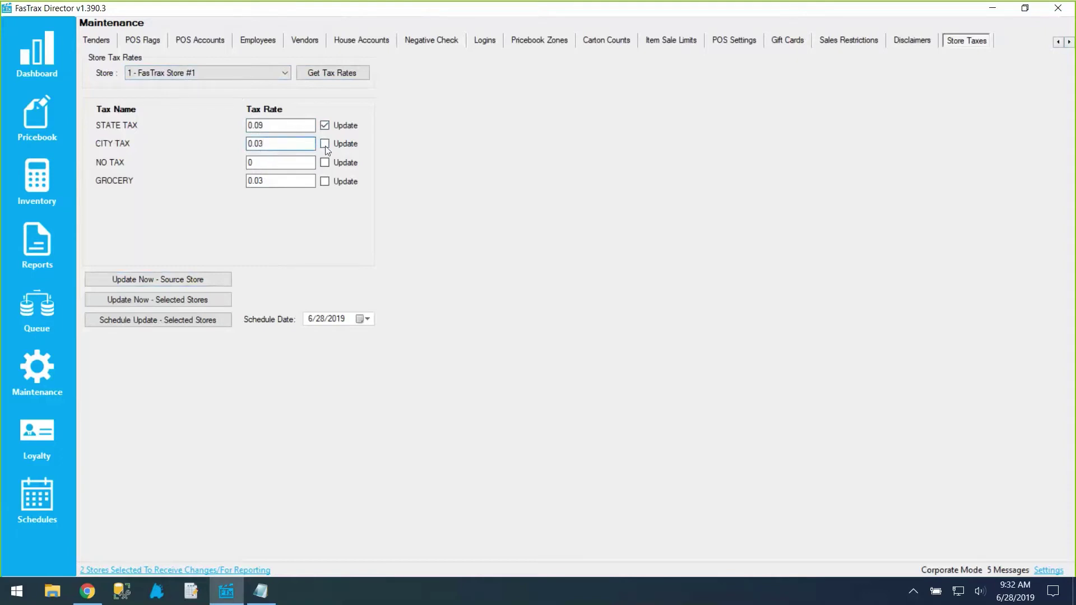
Review the stores selected to receive the tax changes and the schedule date calendar, keeping both selections.
left_click(163, 289)
left_click(253, 572)
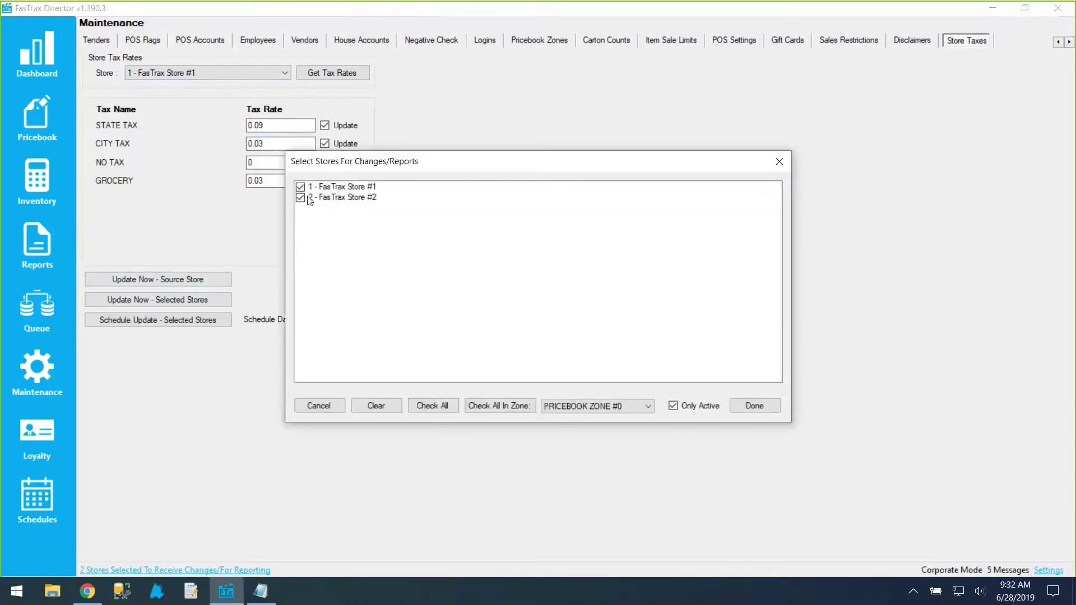
left_click(755, 406)
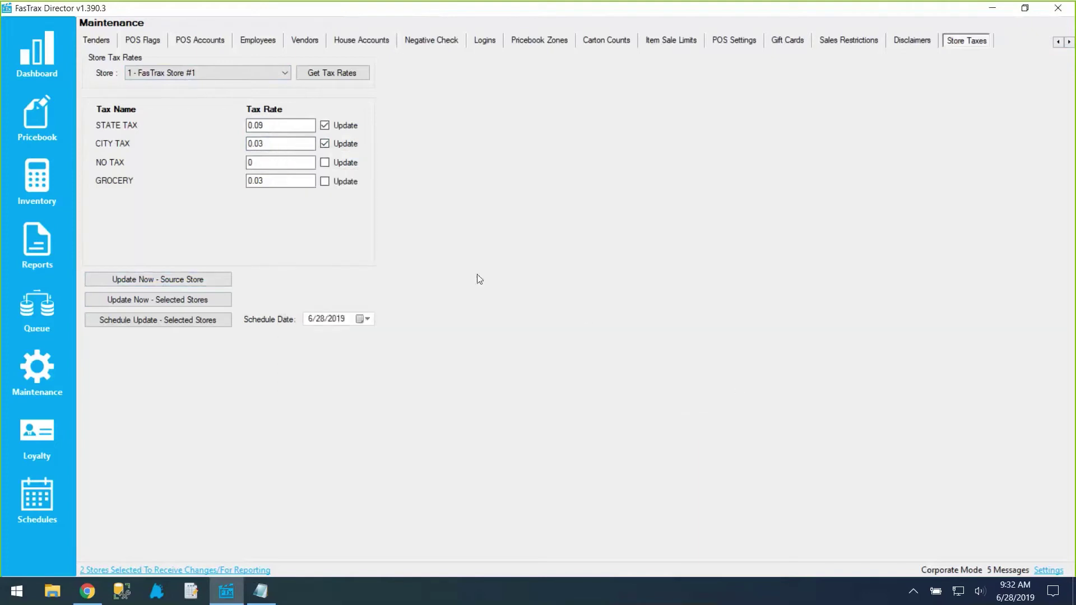
left_click(203, 300)
left_click(208, 331)
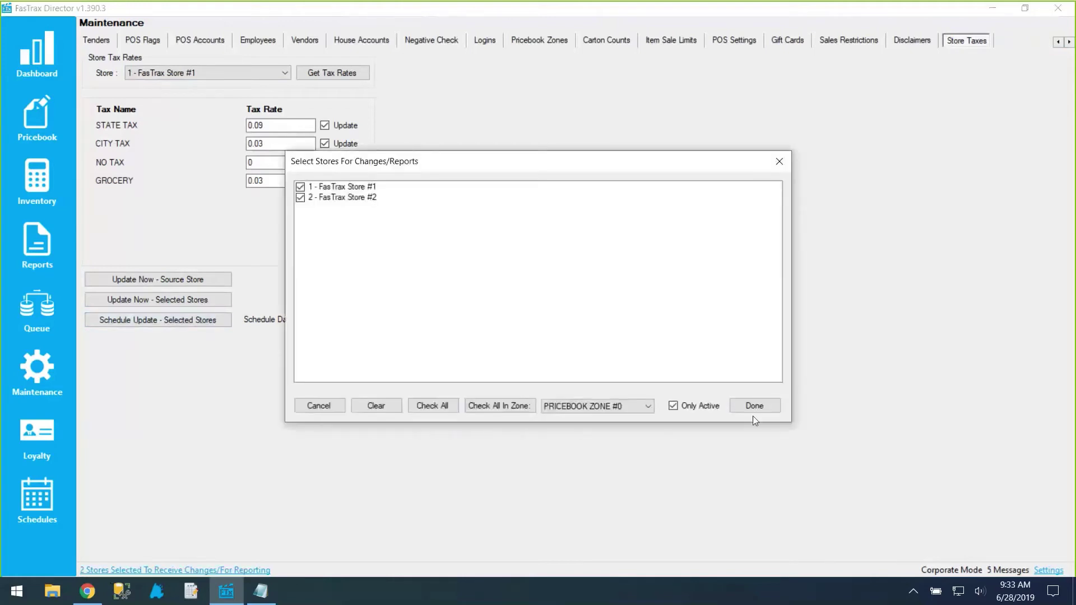
left_click(751, 408)
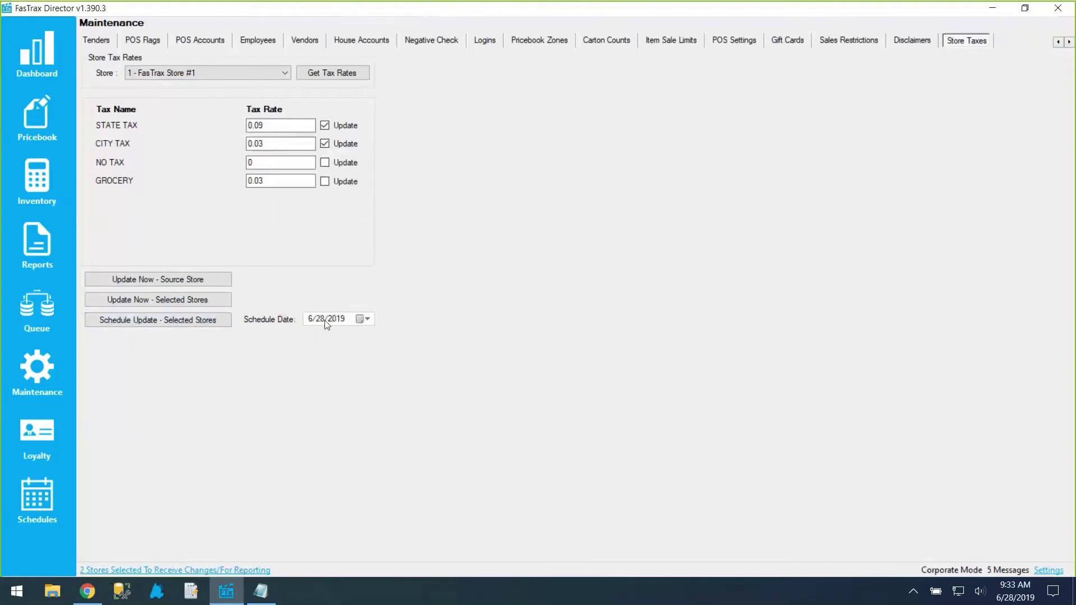
left_click(361, 319)
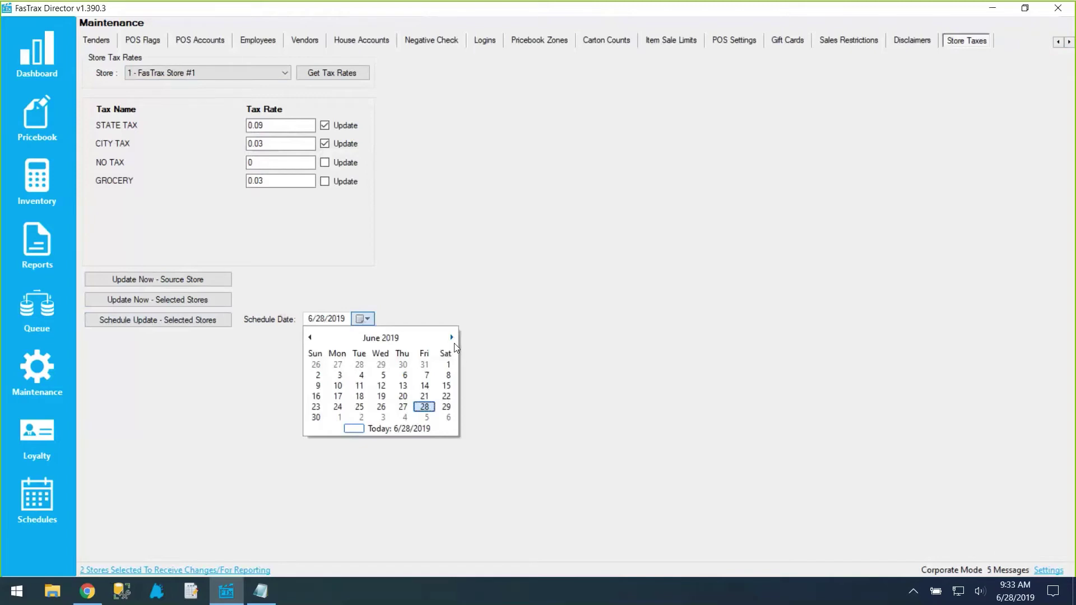
left_click(488, 251)
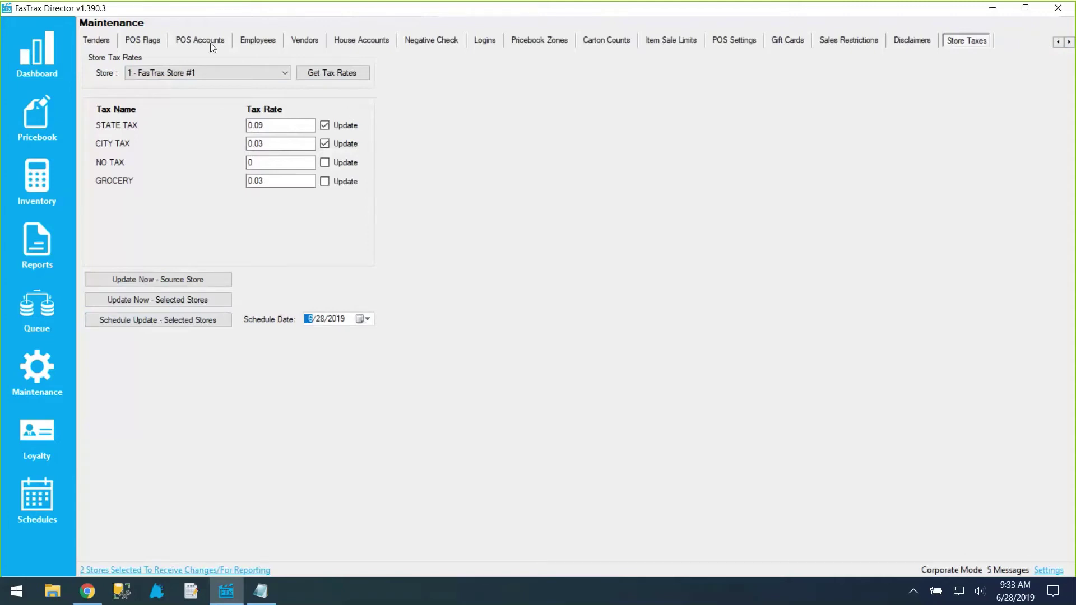
In the POS flags, try the NEGATIVE TAXABLE flag's age requirement as Manual with age 21 and as ECig, without saving.
left_click(136, 41)
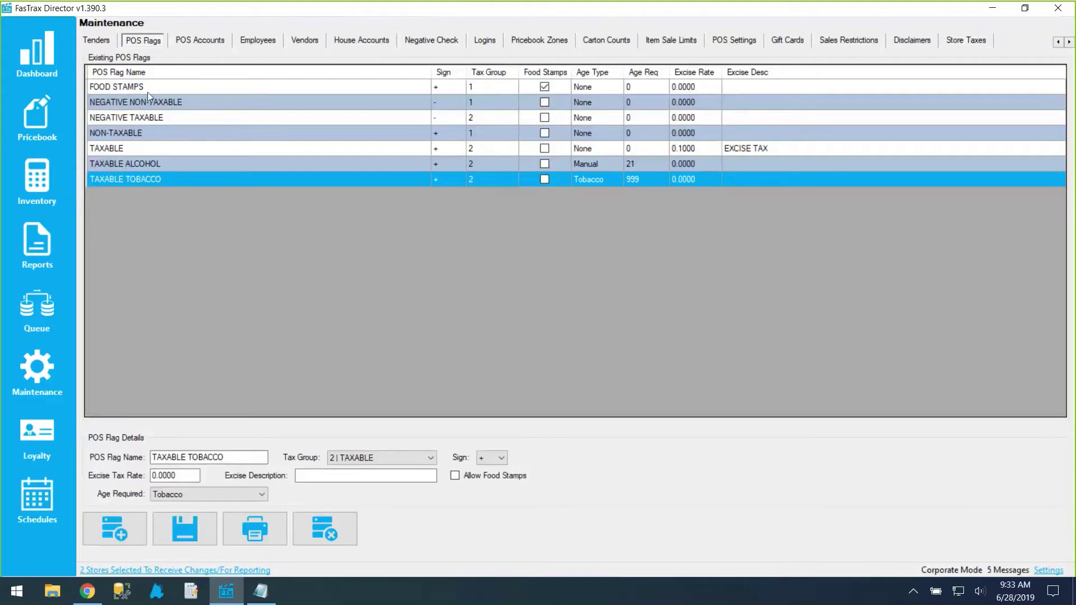
left_click(139, 117)
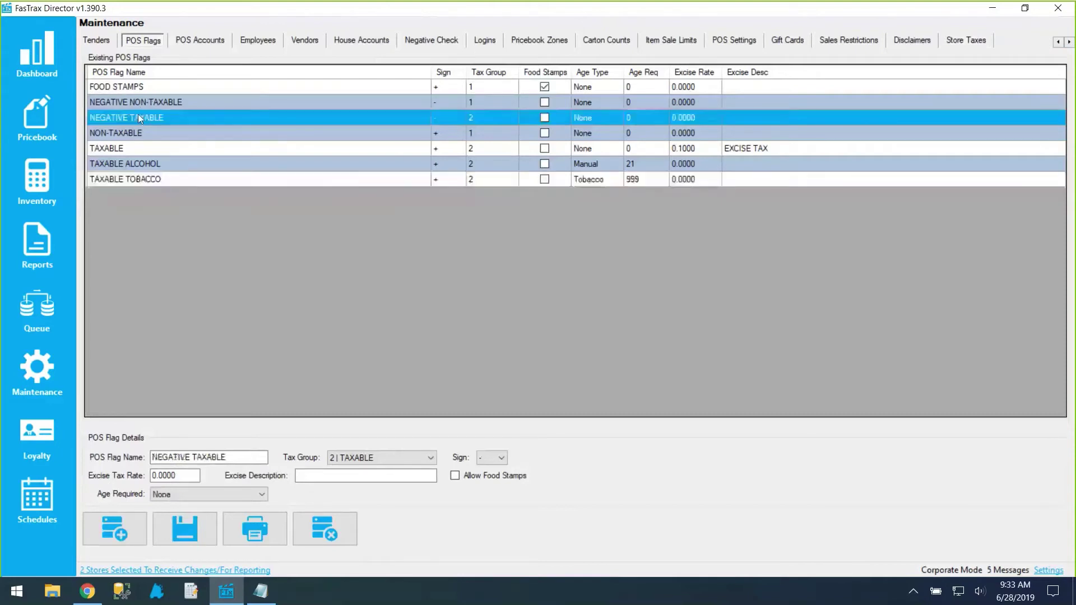
left_click(234, 494)
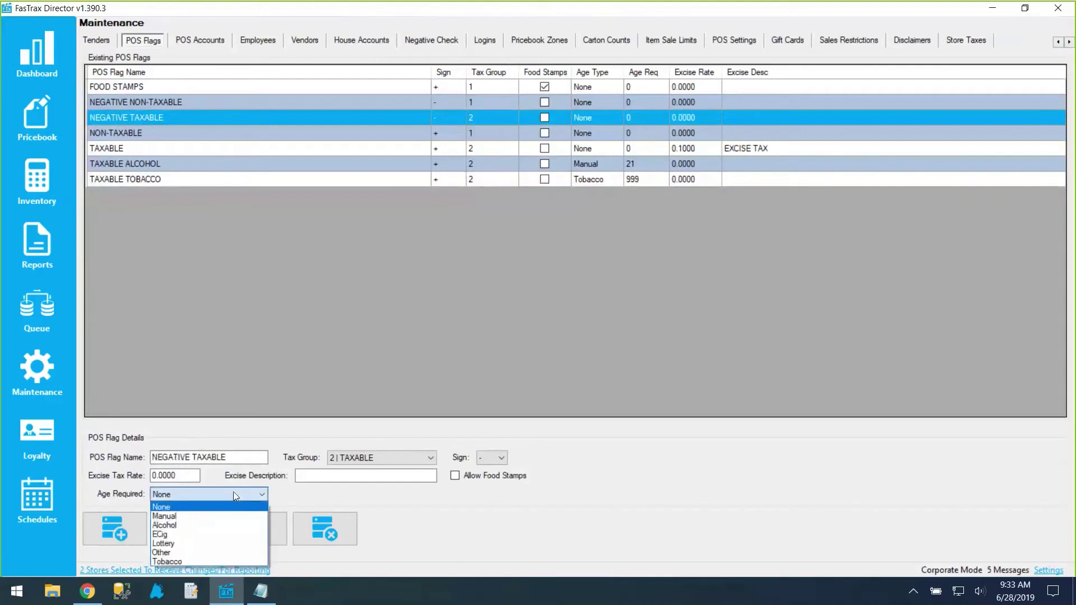
left_click(191, 516)
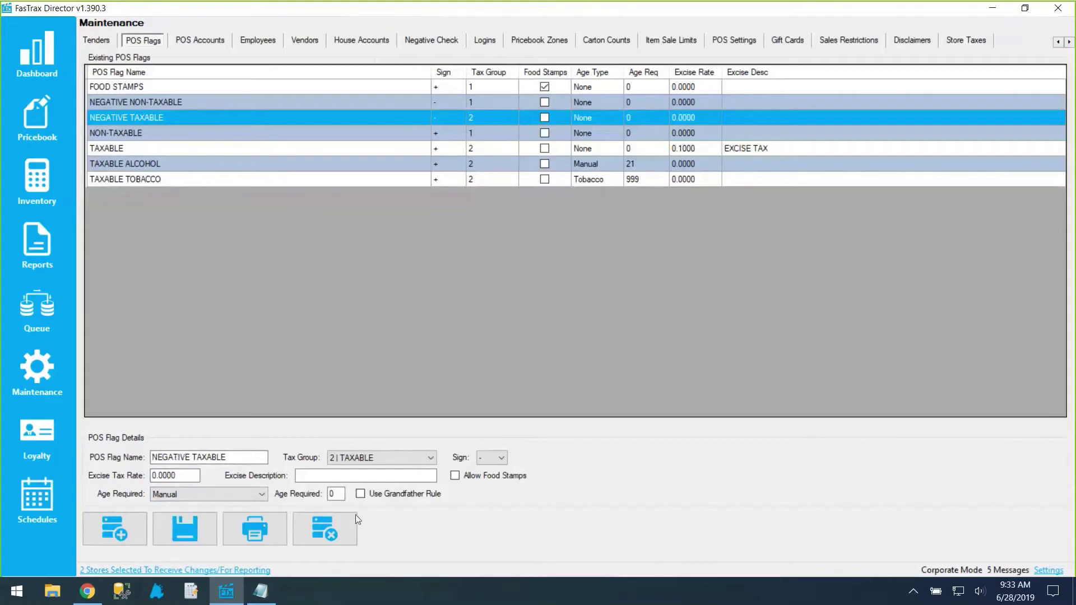
left_click_drag(338, 495, 319, 496)
type("21")
left_click(206, 497)
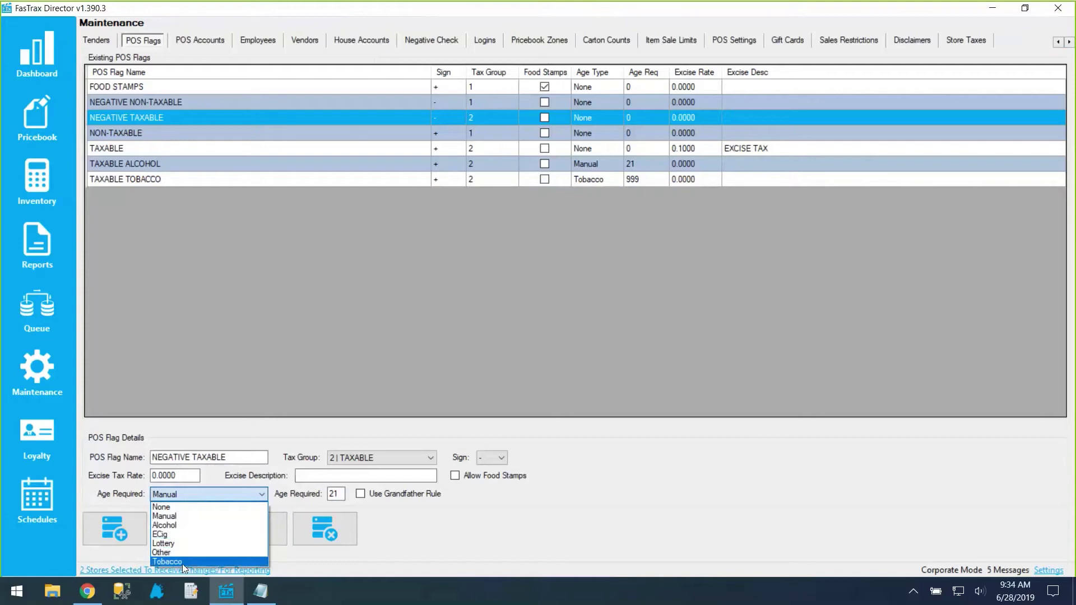
left_click(188, 535)
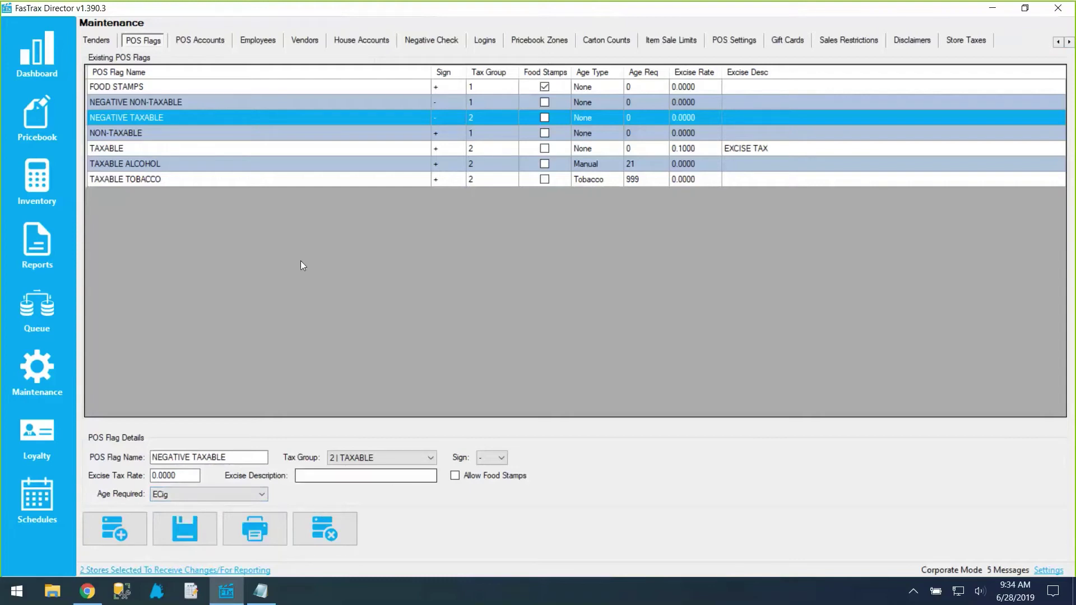
Check the age requirements of both stores in the Stores maintenance, and view the mass age change without applying it.
left_click(1058, 42)
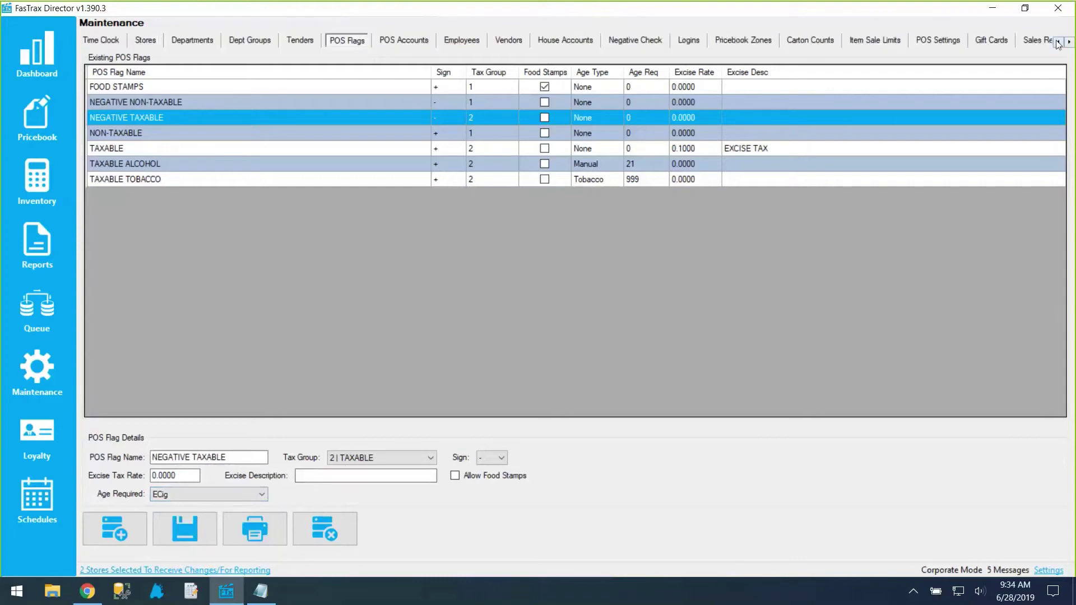
left_click(151, 44)
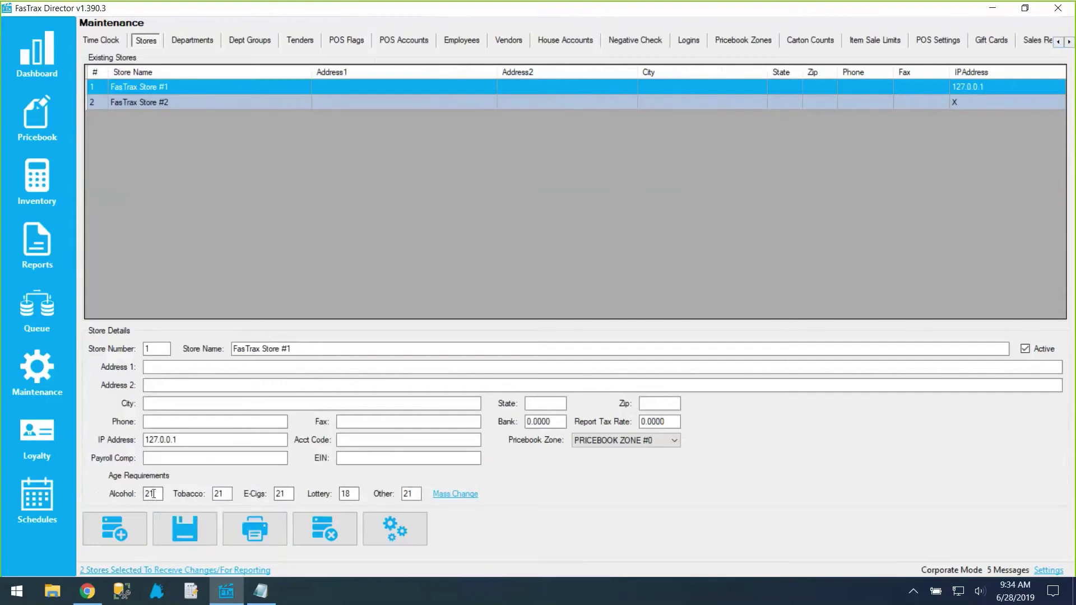
left_click_drag(154, 494, 141, 494)
left_click(160, 106)
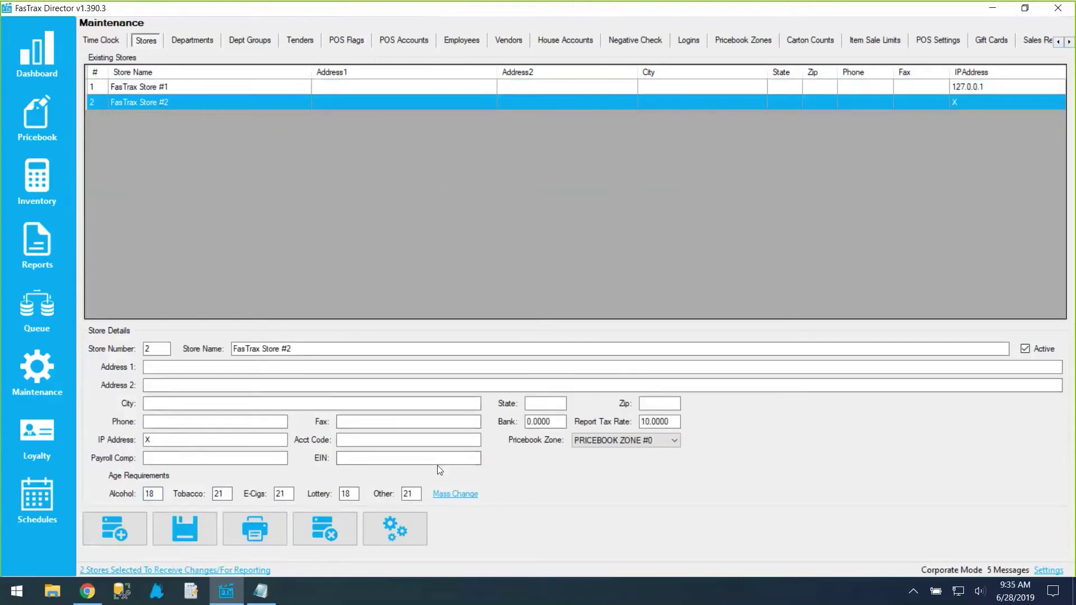
left_click(454, 496)
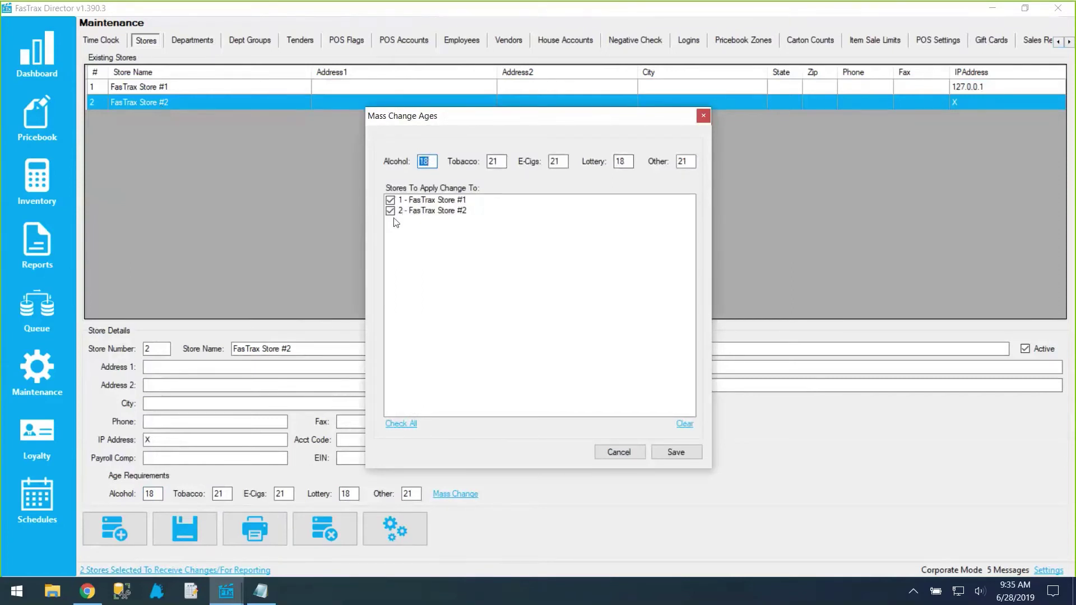
left_click(624, 454)
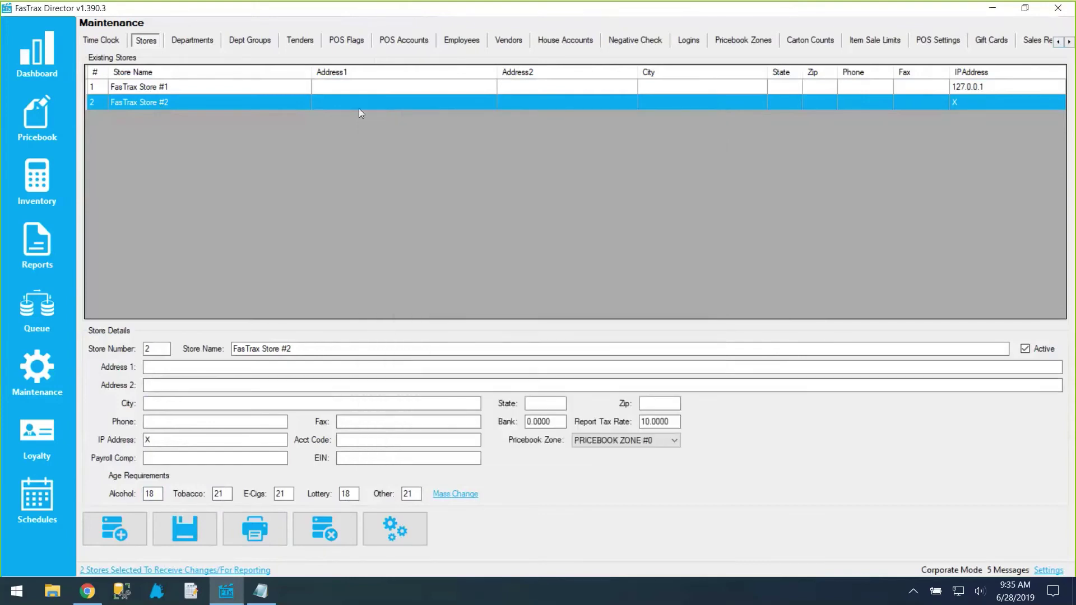
Set the TAXABLE POS flag's age requirement to Tobacco and check the age requirements of FasTrax Store #1.
left_click(346, 40)
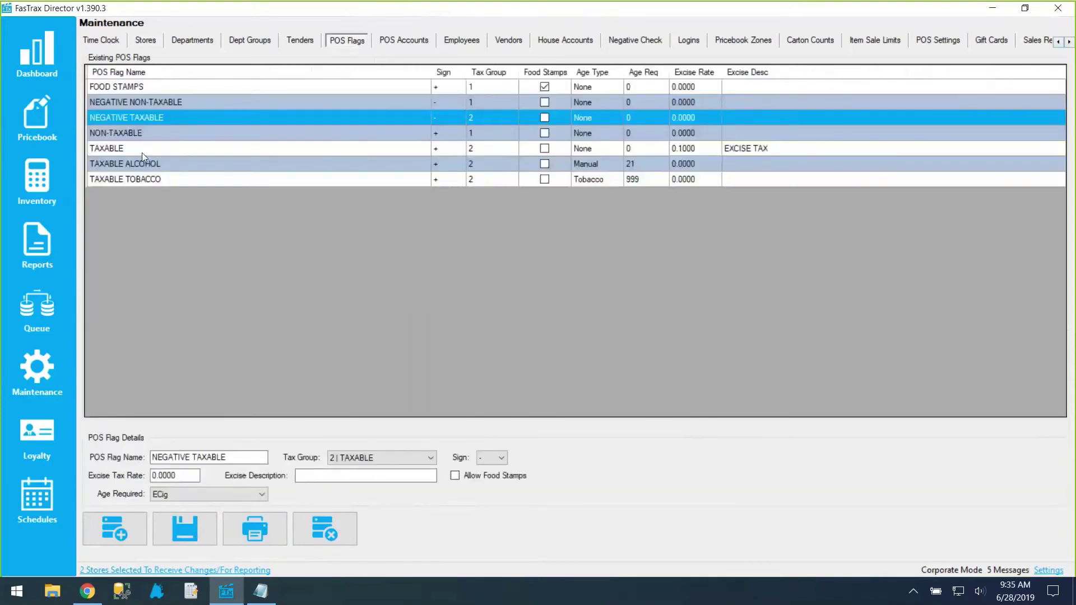
left_click(142, 150)
left_click(179, 494)
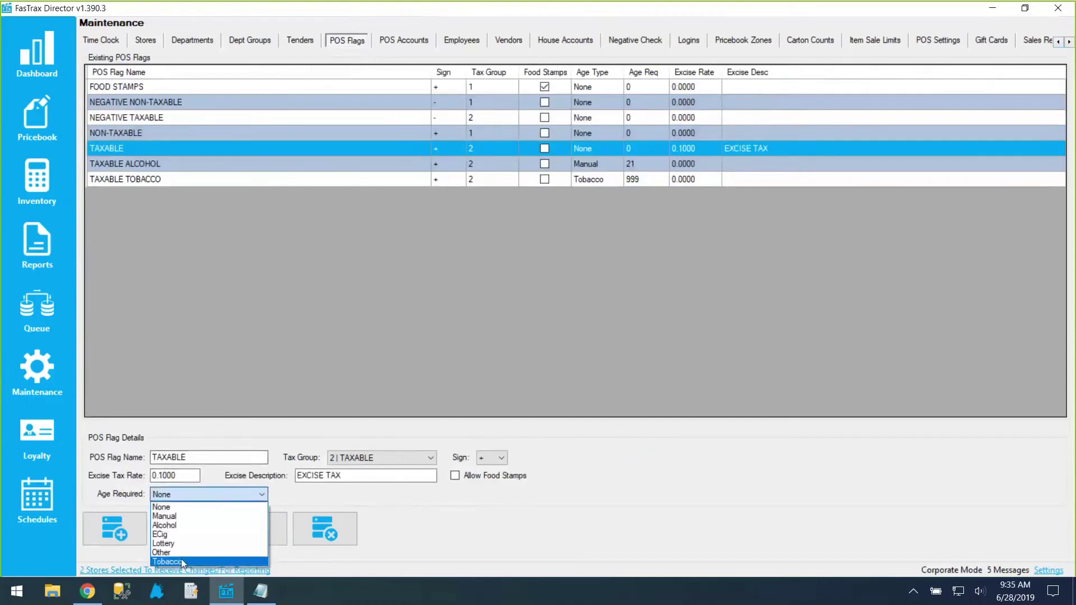
left_click(180, 561)
left_click(145, 40)
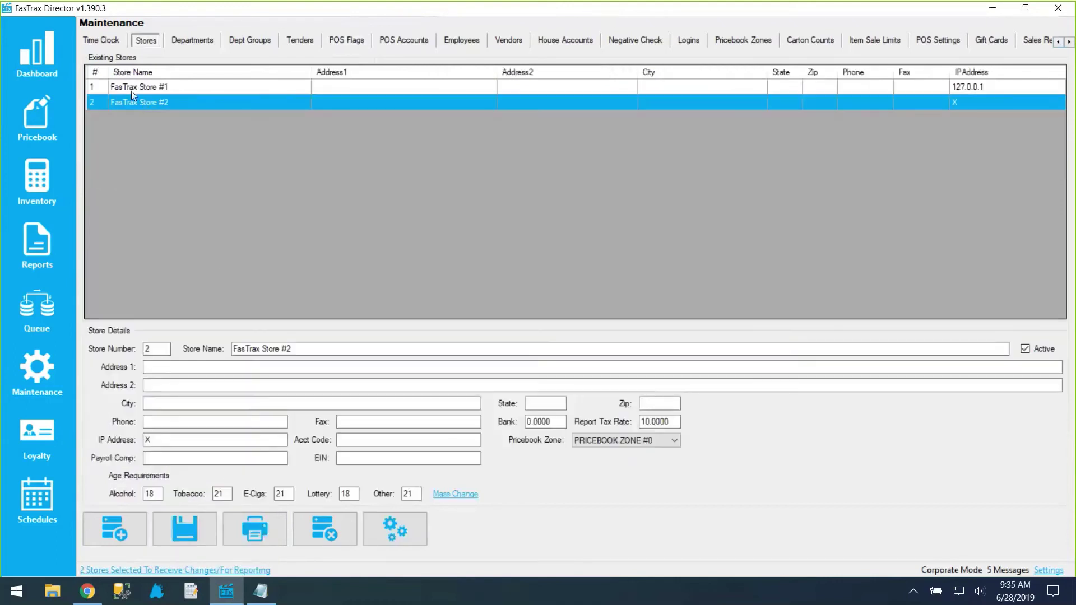
left_click(131, 90)
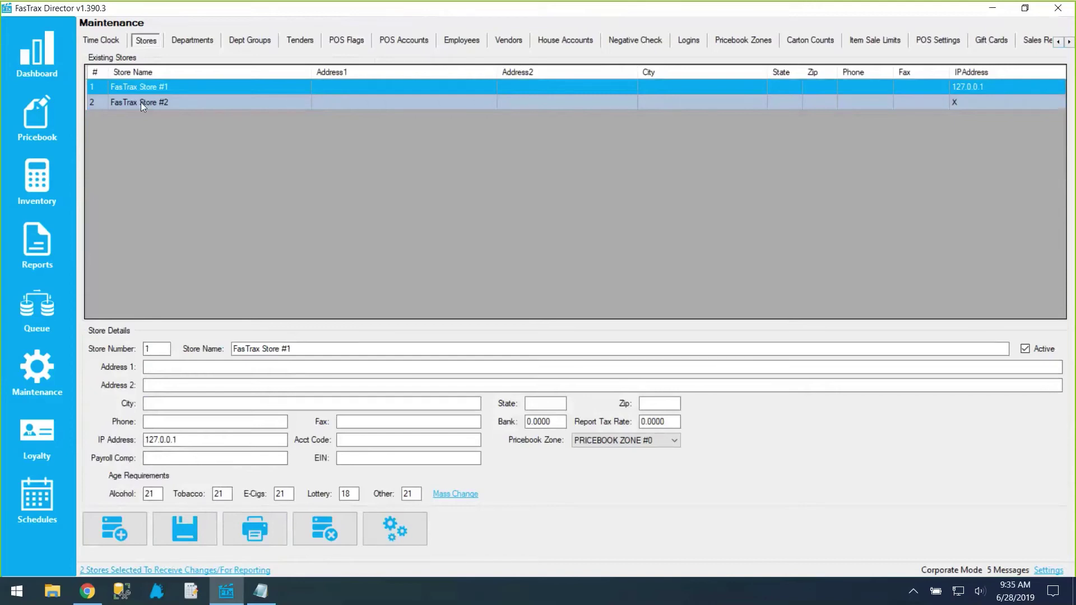
Set the TAXABLE POS flag's age requirement to Manual with the grandfather rule, and highlight its excise tax rate.
left_click(348, 44)
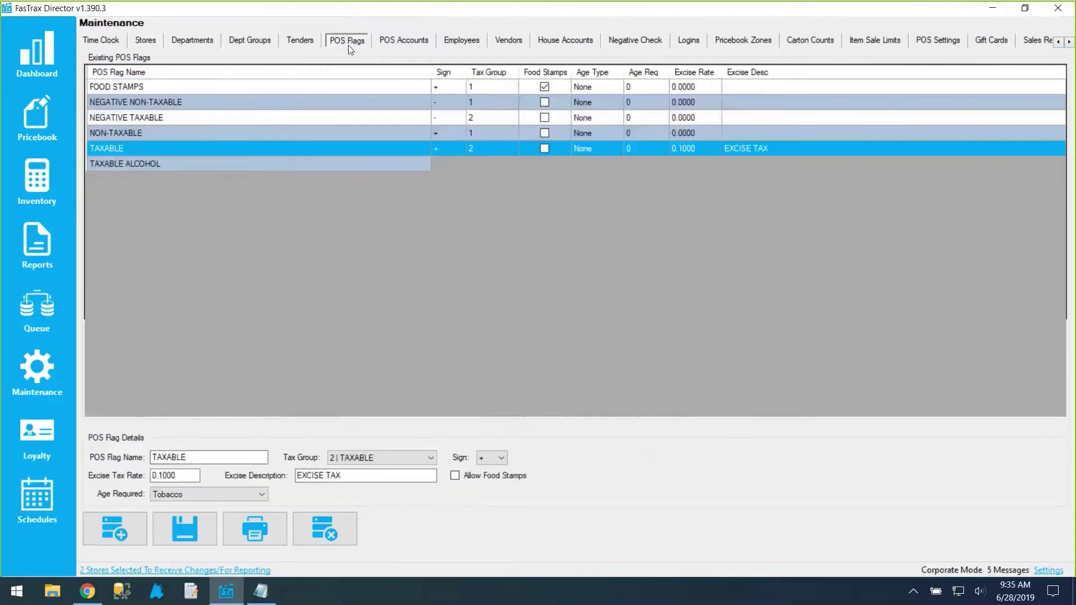
left_click(176, 498)
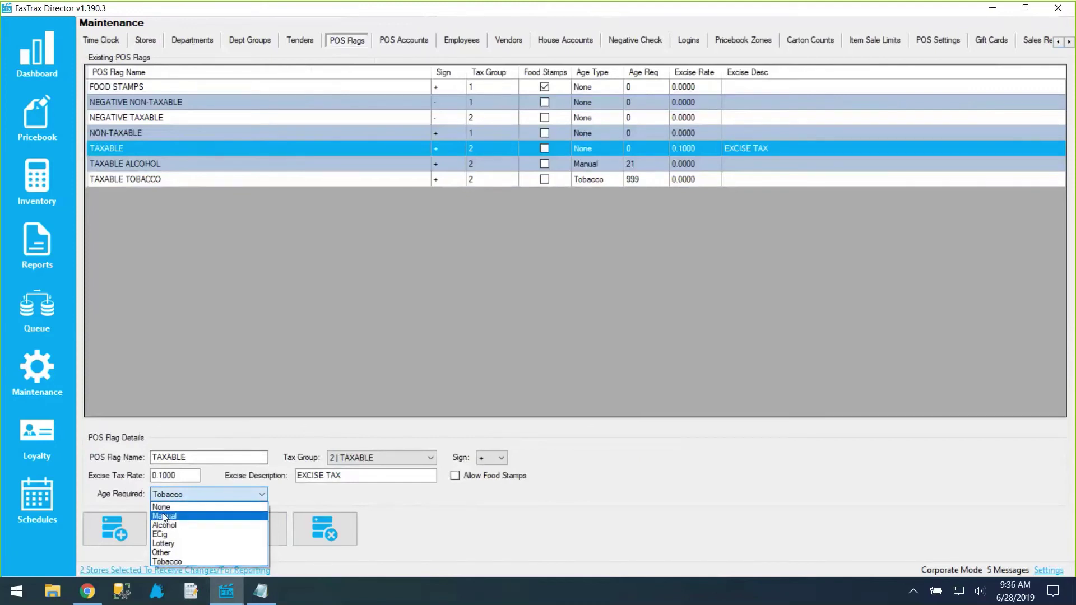
left_click(164, 516)
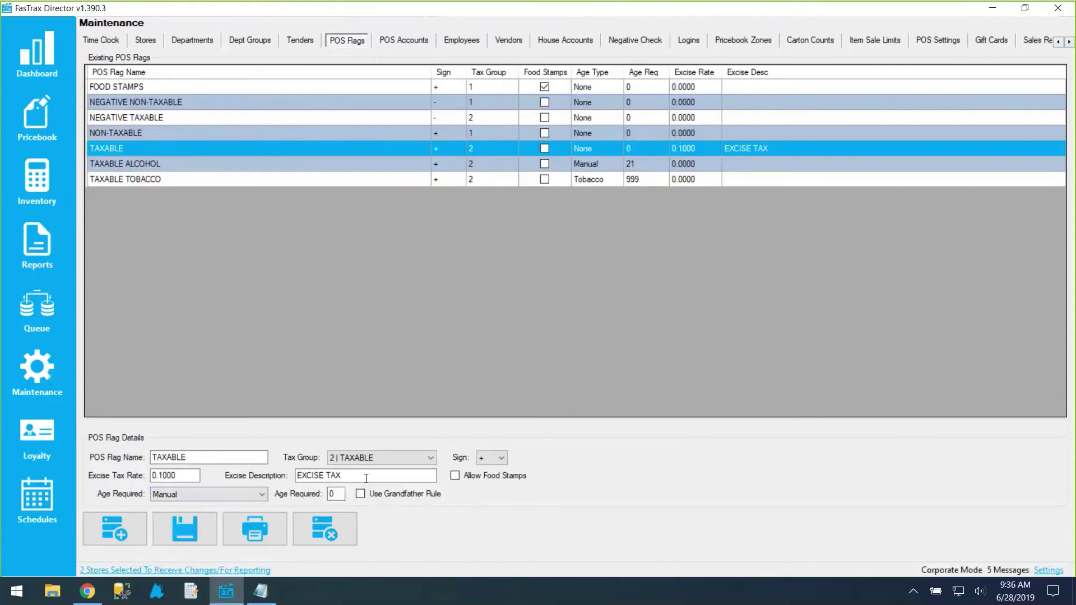
left_click(395, 495)
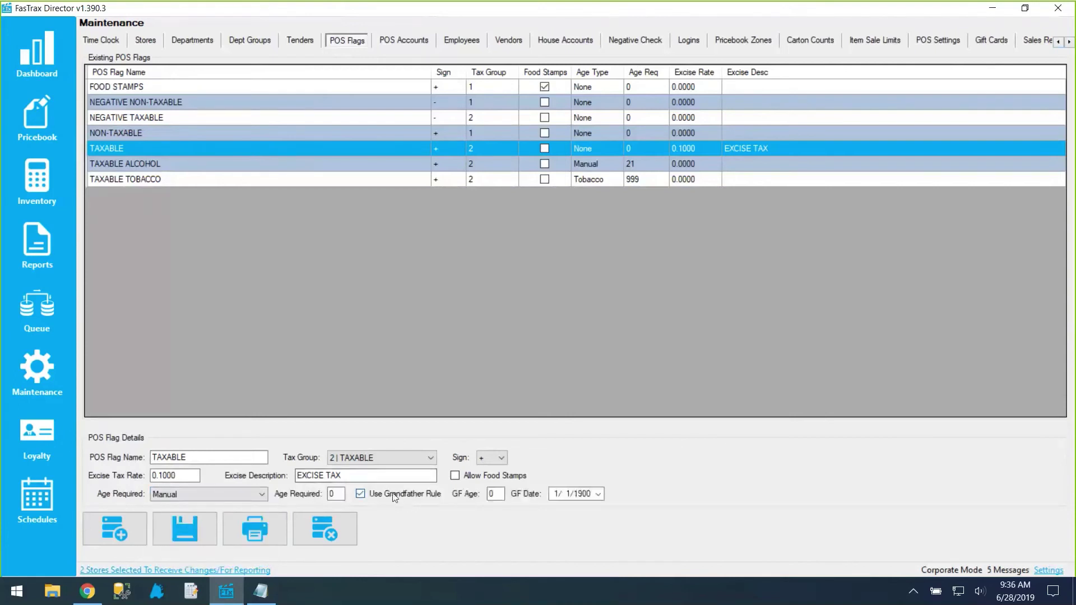
left_click(501, 494)
double_click(502, 494)
left_click(336, 492)
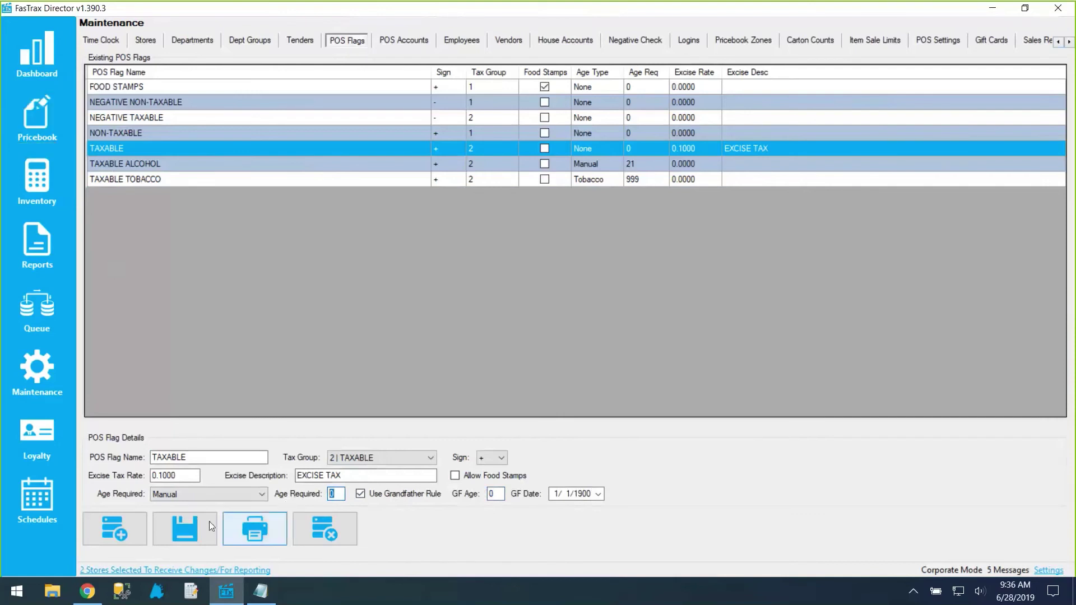
left_click_drag(163, 477, 180, 480)
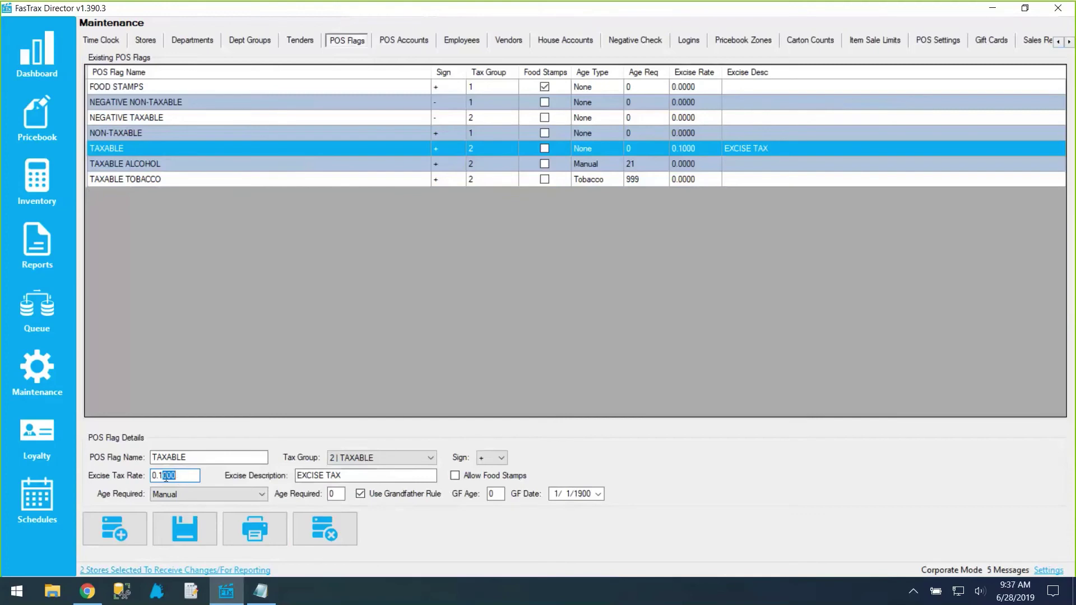
left_click_drag(159, 477, 182, 477)
left_click(45, 117)
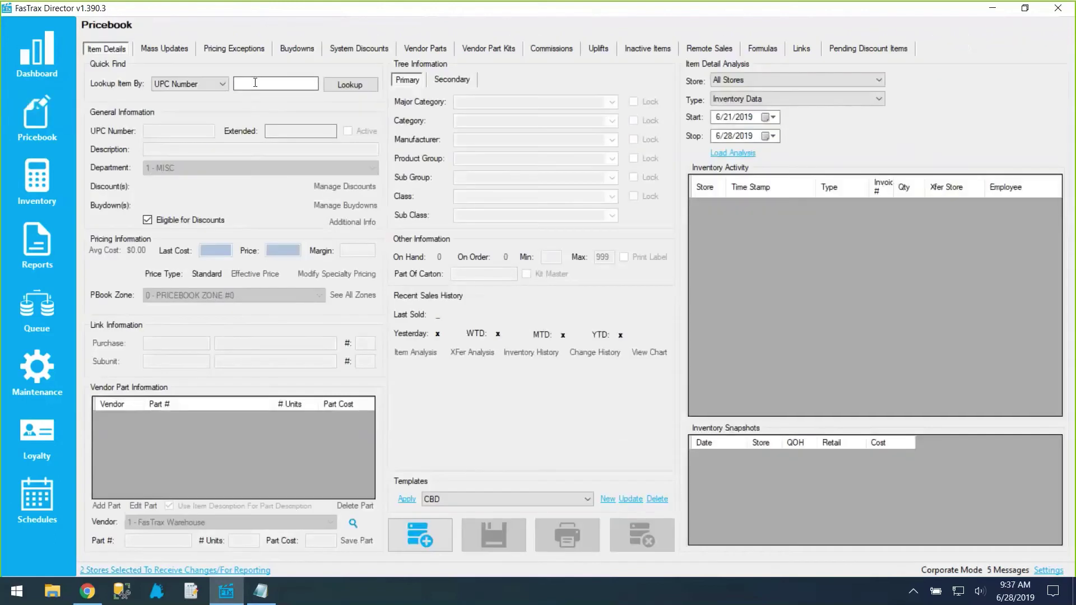
left_click(257, 82)
type("012300000123")
key("Return")
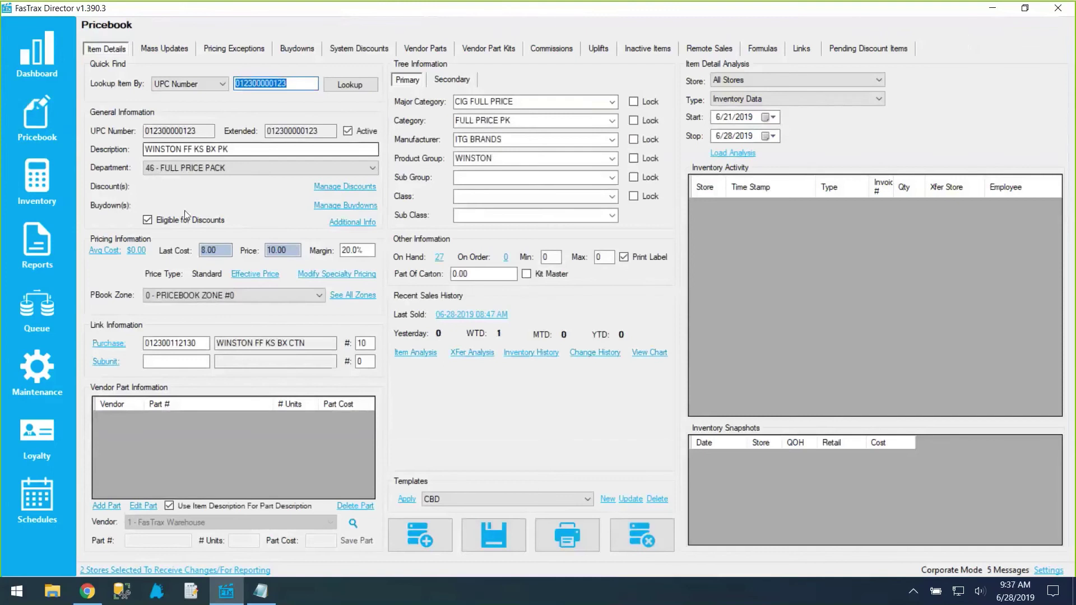
left_click(216, 250)
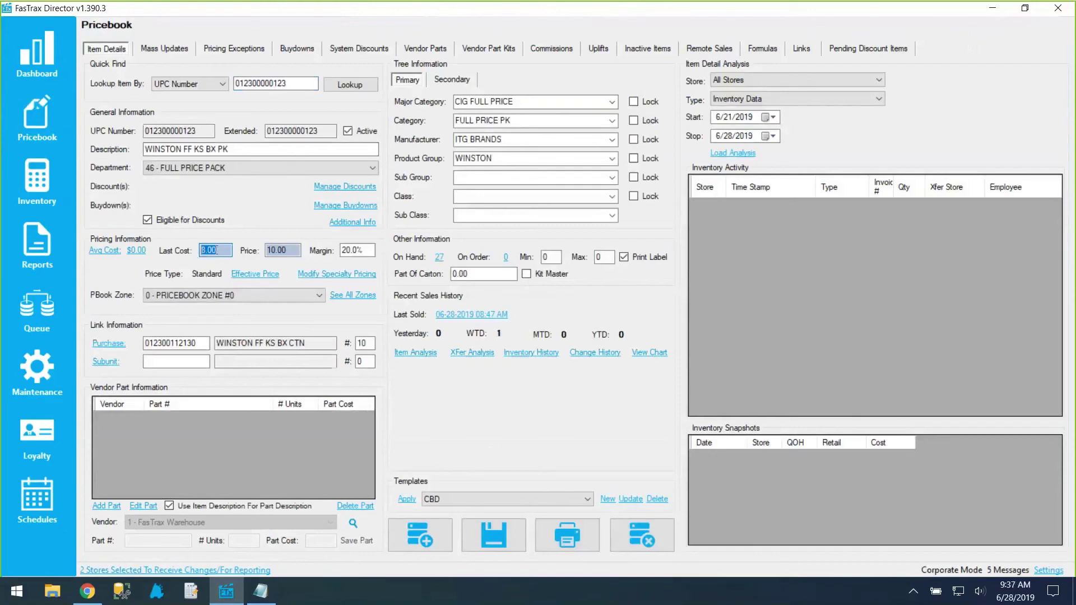
Switch to FasTrax POS, log in with the employee ID and password, and open the sales screen.
left_click(156, 592)
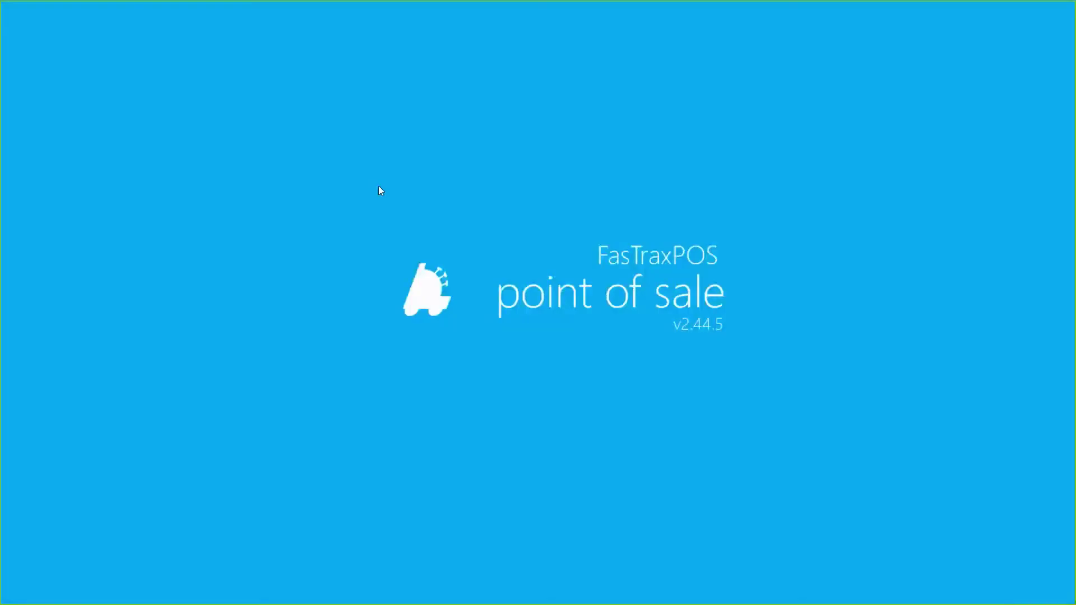
left_click(288, 227)
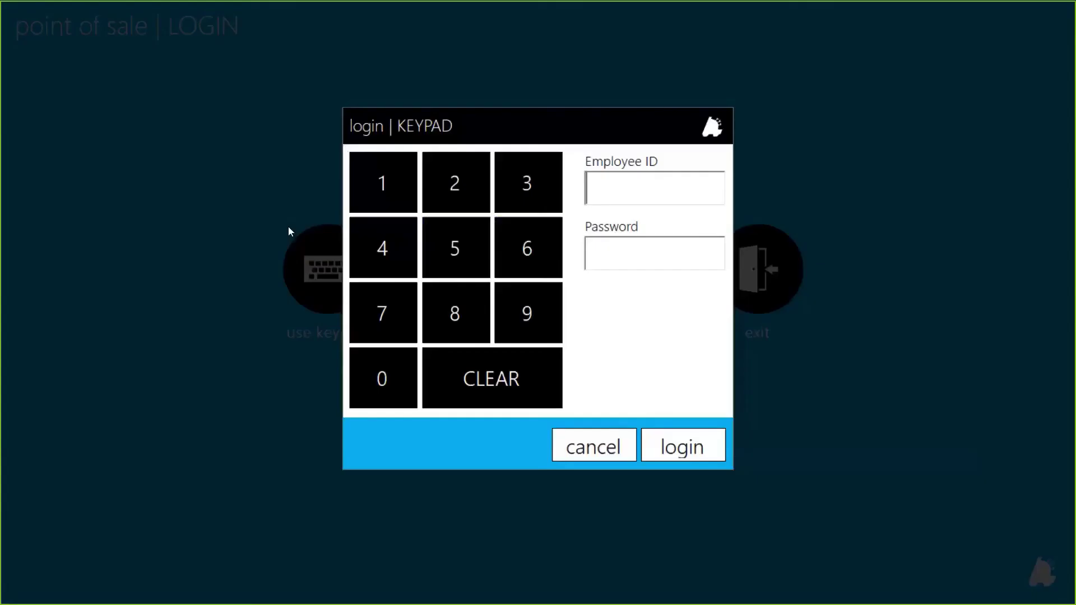
type("1")
key("Tab")
type("1")
key("Return")
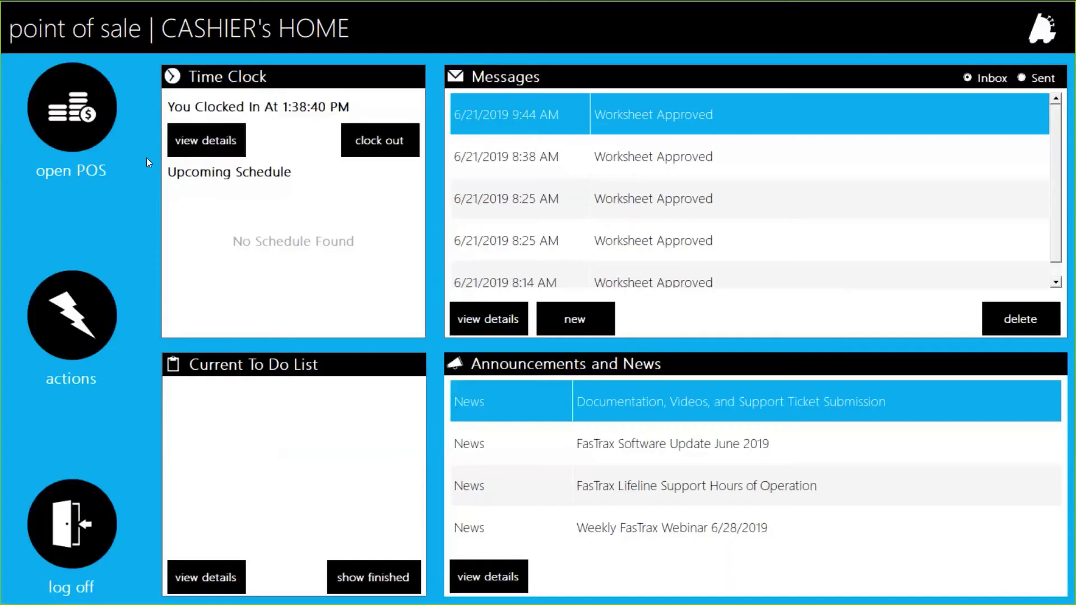
left_click(109, 123)
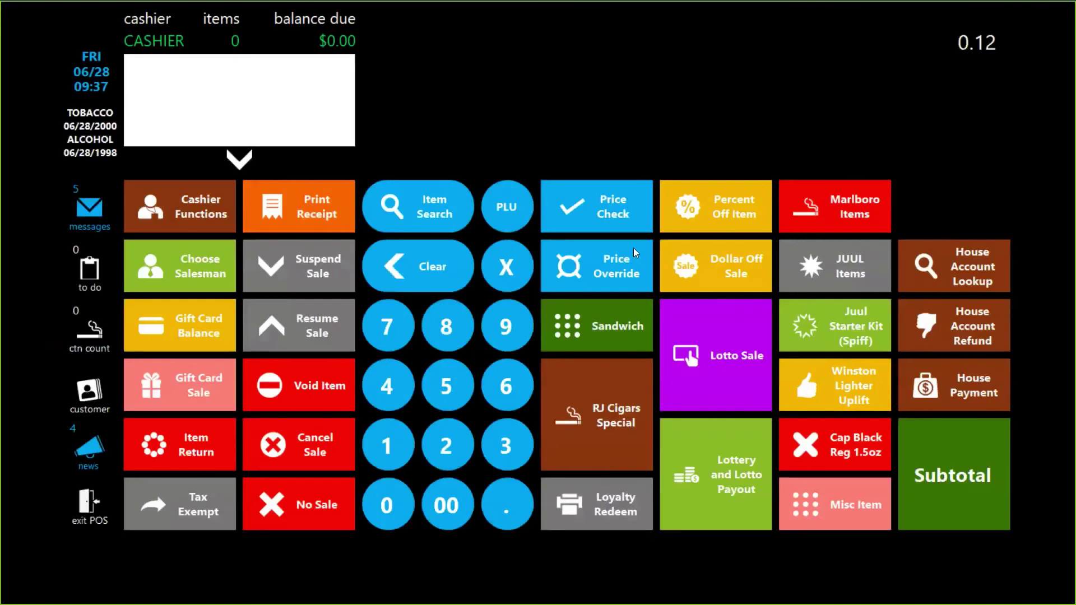
Ring up WINSTON FF KS BX PK to check its excise tax line, then cancel the sale and exit POS.
key("Return")
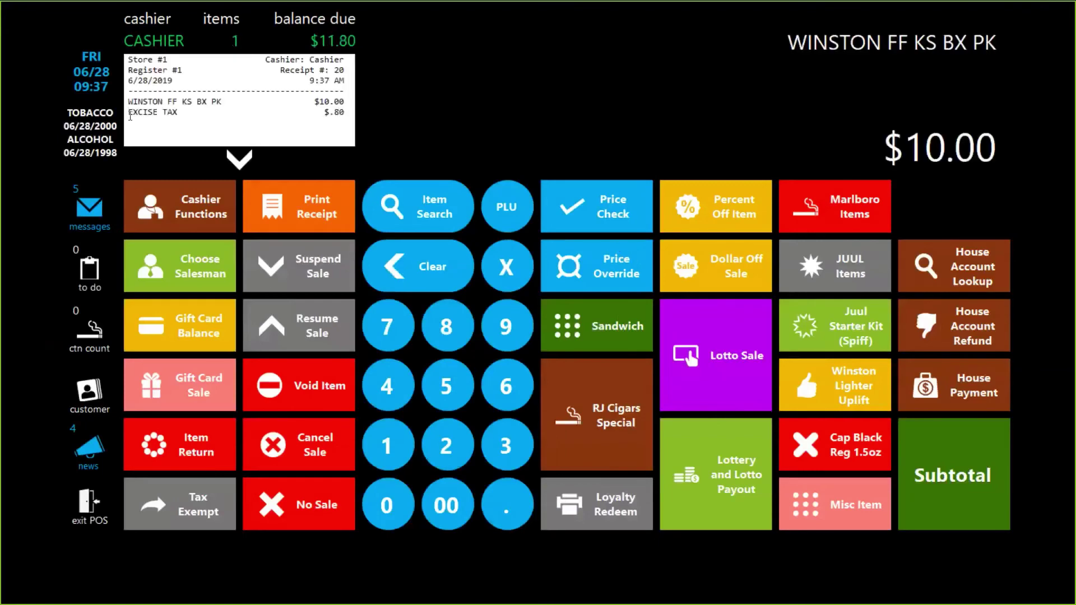
left_click_drag(130, 117, 283, 134)
left_click(347, 113)
left_click(317, 465)
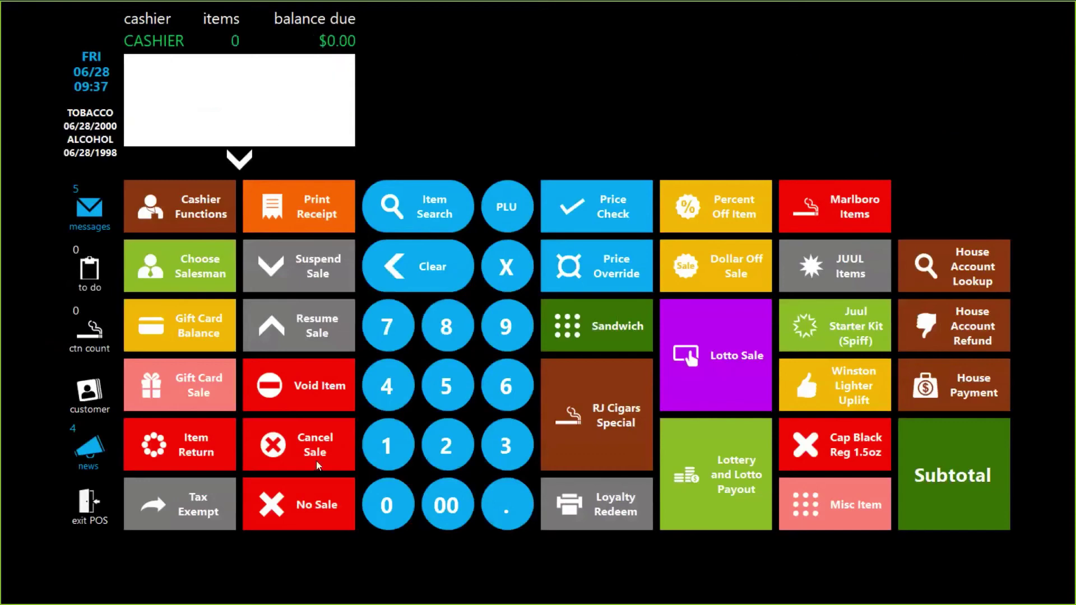
left_click(105, 503)
left_click(104, 503)
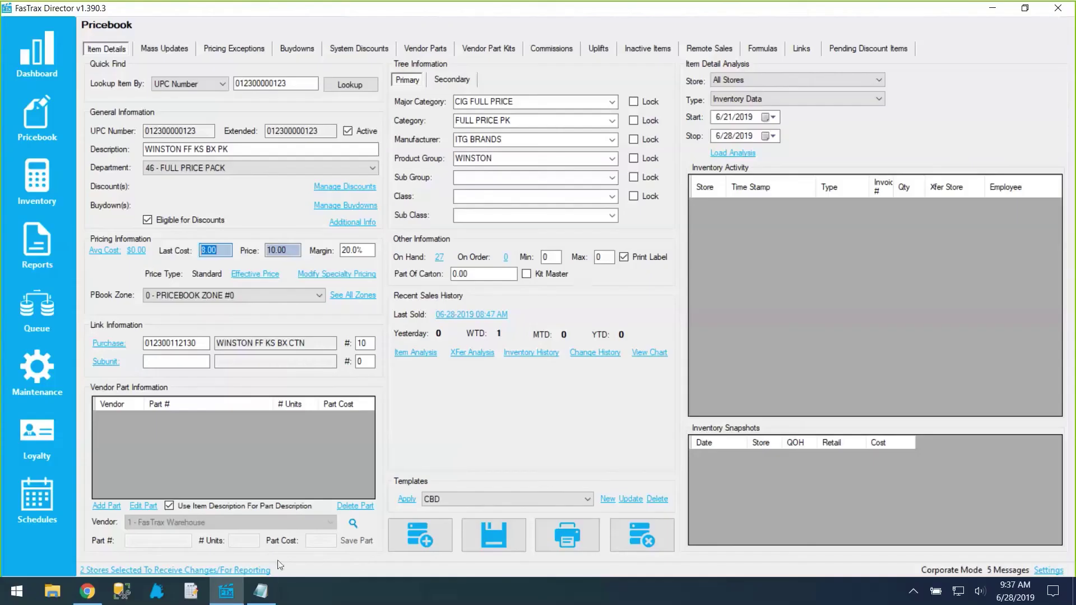
Highlight Items in the Notepad tax chain and return to the item's UPC number in Director's Pricebook.
mouse_move(259, 602)
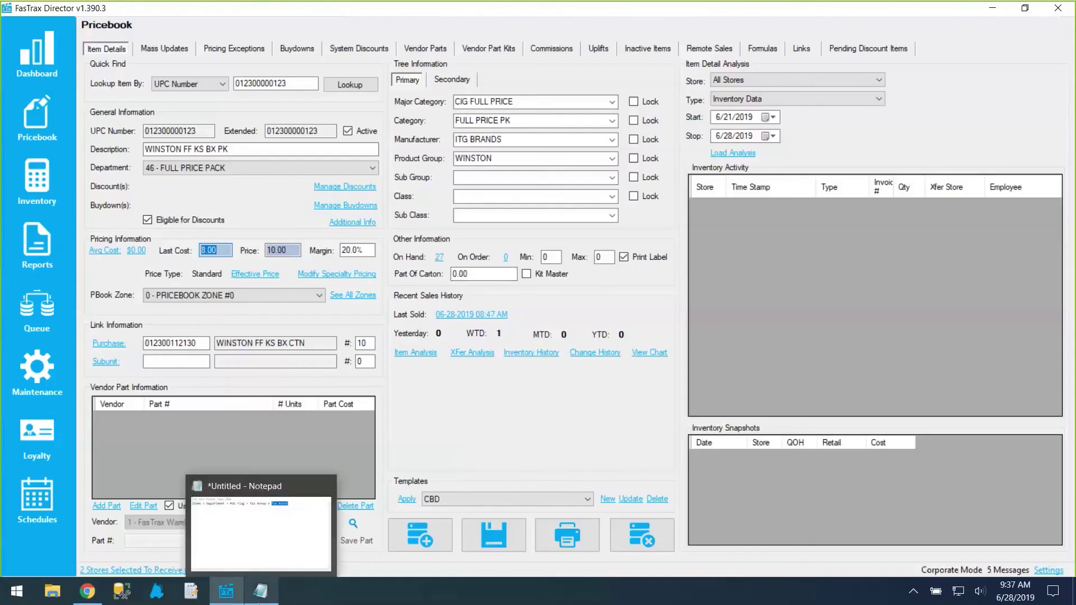
left_click(260, 592)
left_click_drag(469, 194, 439, 197)
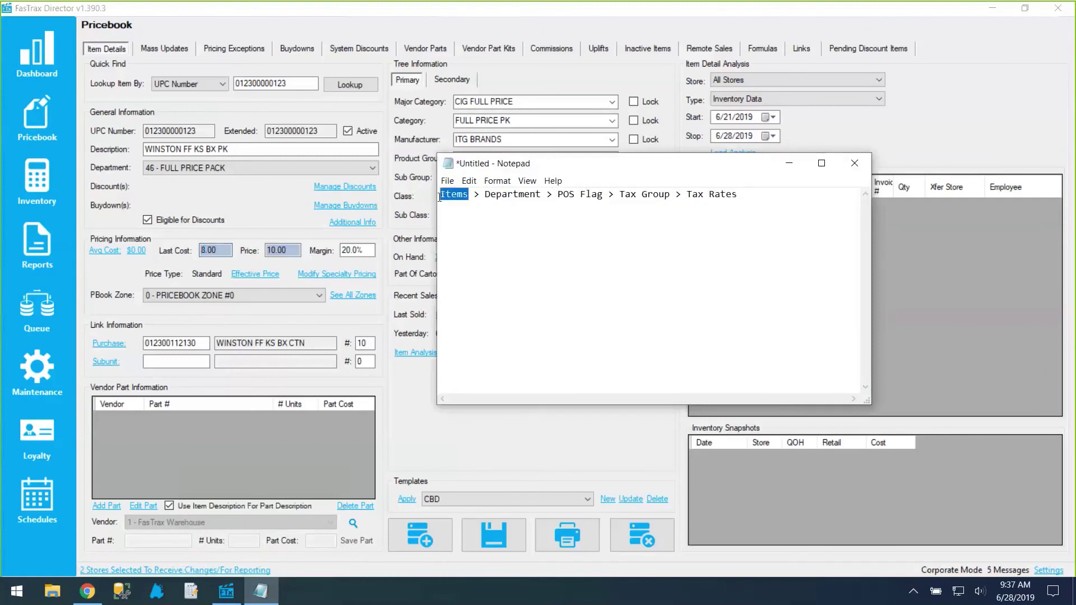
left_click(241, 137)
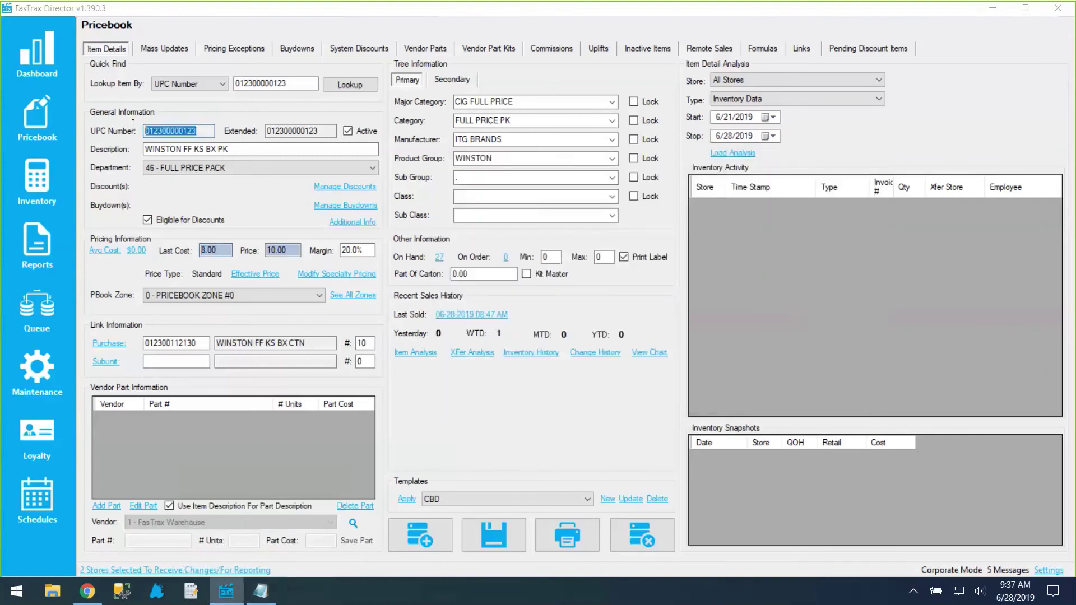
Highlight Department in the Notepad tax chain and view the item's department options in the Pricebook.
key("alt+Tab")
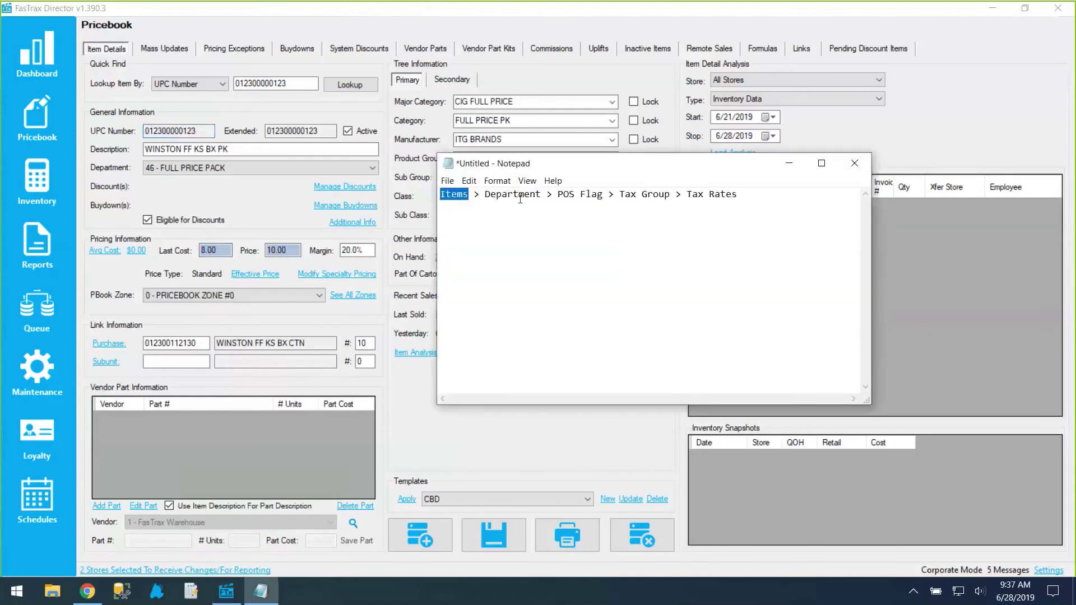
double_click(520, 199)
key("alt+Tab")
left_click(220, 170)
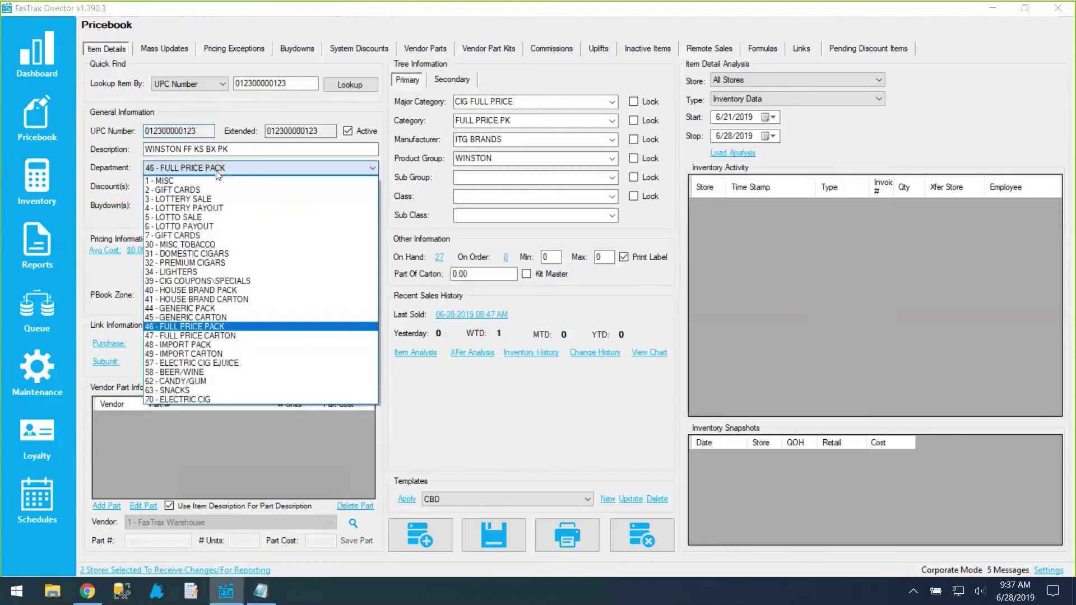
left_click(217, 170)
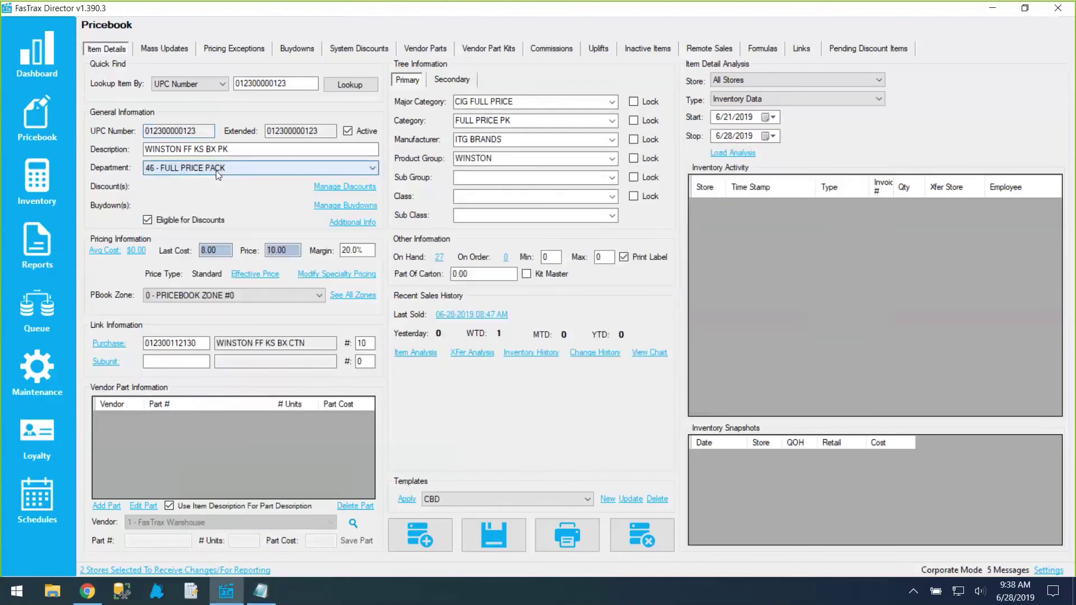
Open Director's Maintenance section and highlight POS Flag in the Notepad tax chain.
left_click(29, 383)
key("alt+Tab")
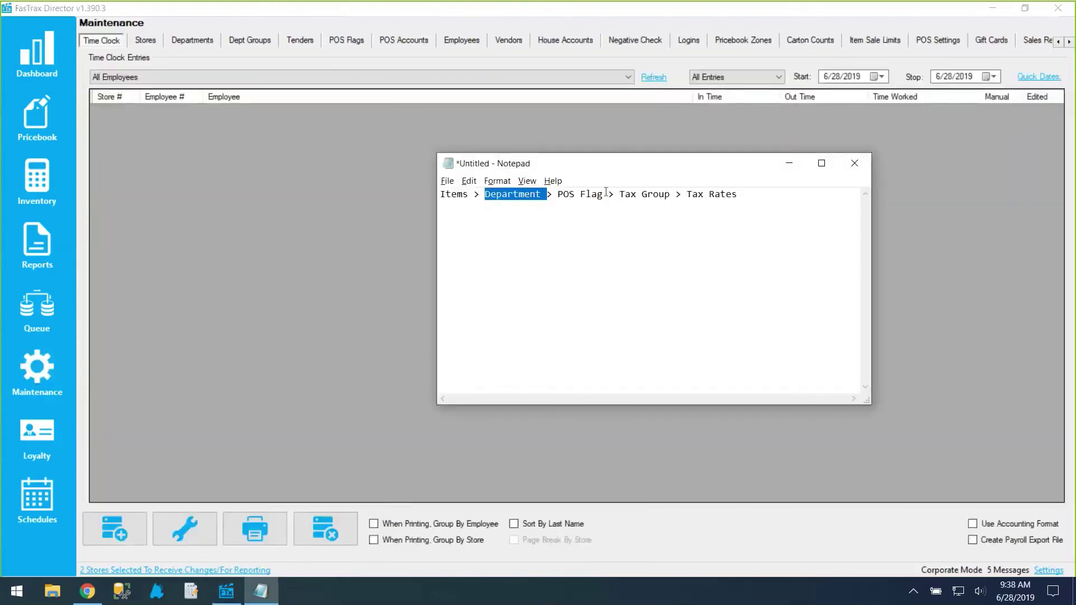
left_click_drag(604, 193, 559, 194)
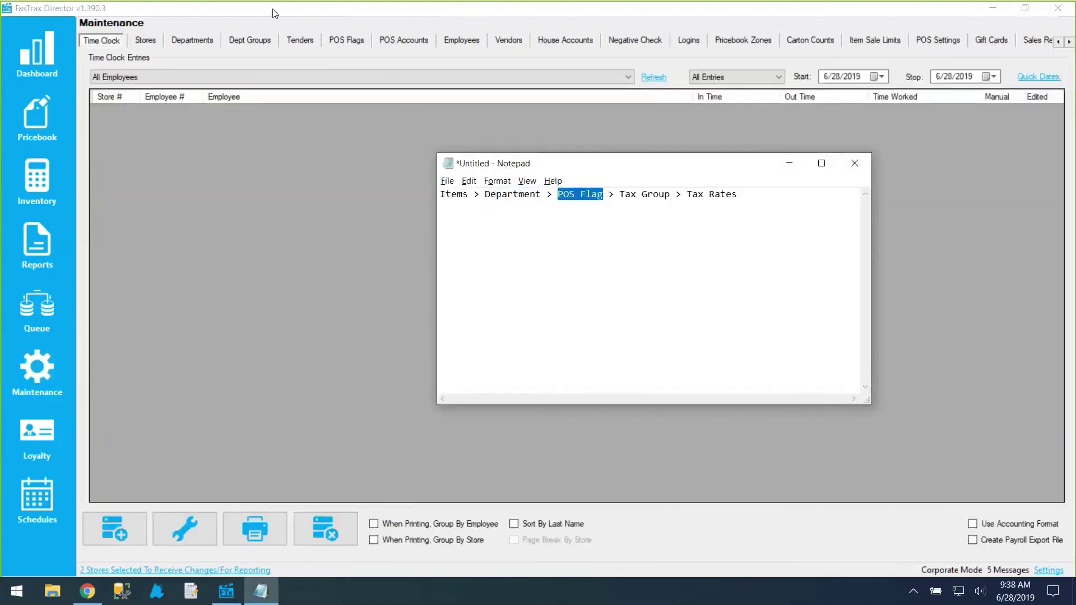
In Director's department maintenance, view the POS flag options of the MISC department without changing them.
key("alt+Tab")
left_click(333, 42)
left_click(180, 45)
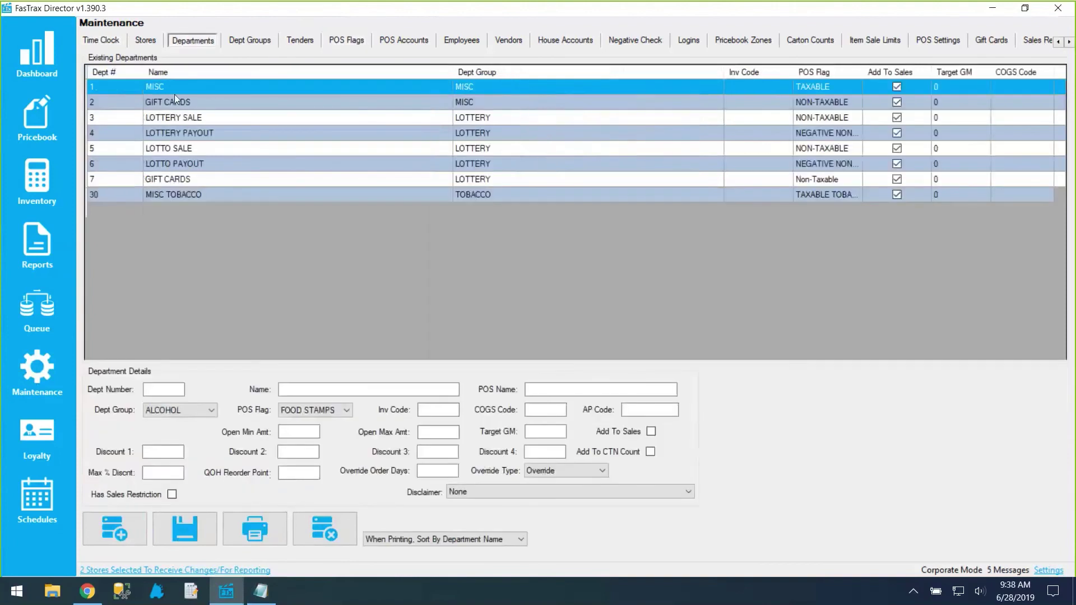
left_click(323, 410)
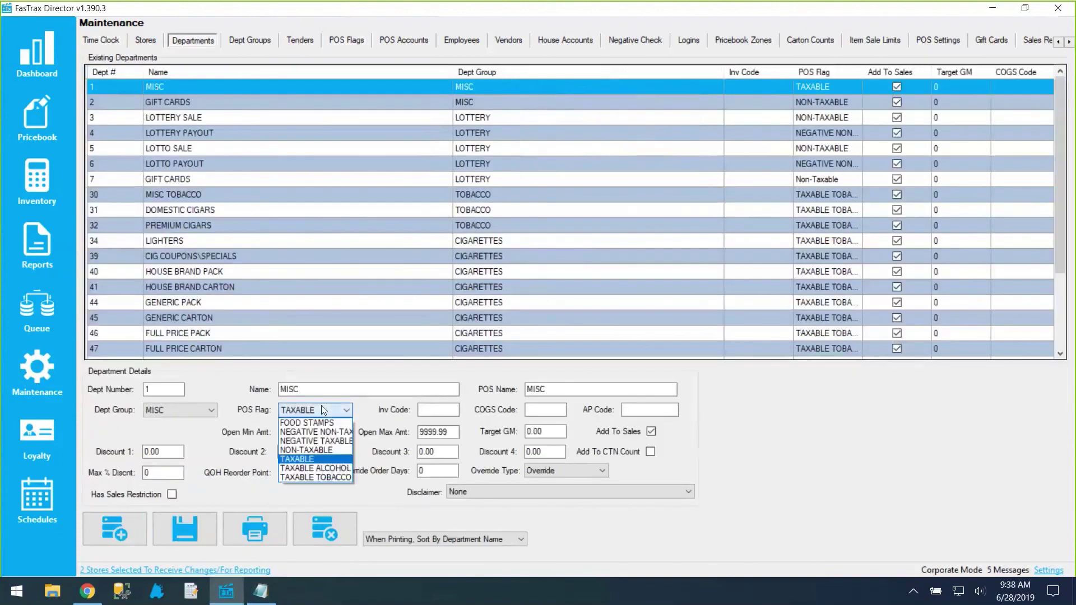
left_click(324, 410)
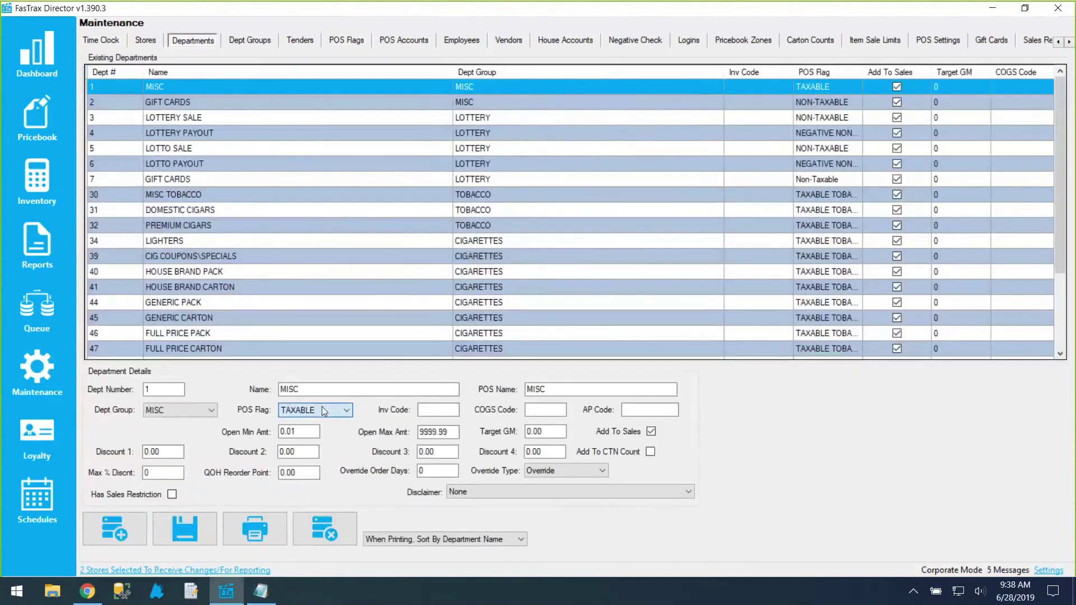
left_click(323, 410)
left_click(323, 410)
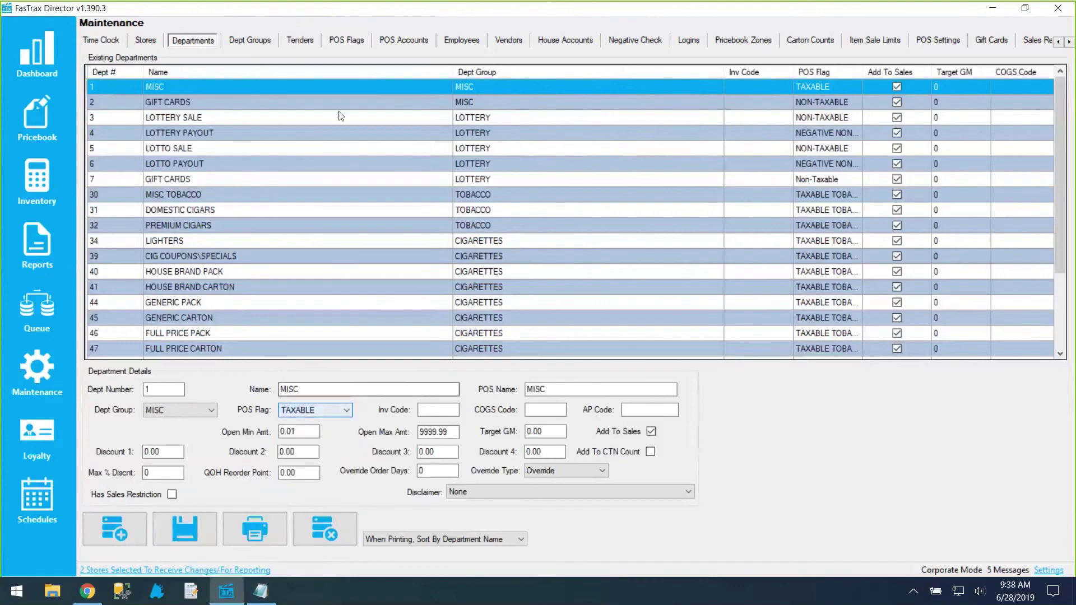
Open the POS flags maintenance in Director and highlight Tax Group in the Notepad tax chain.
left_click(346, 40)
key("alt+Tab")
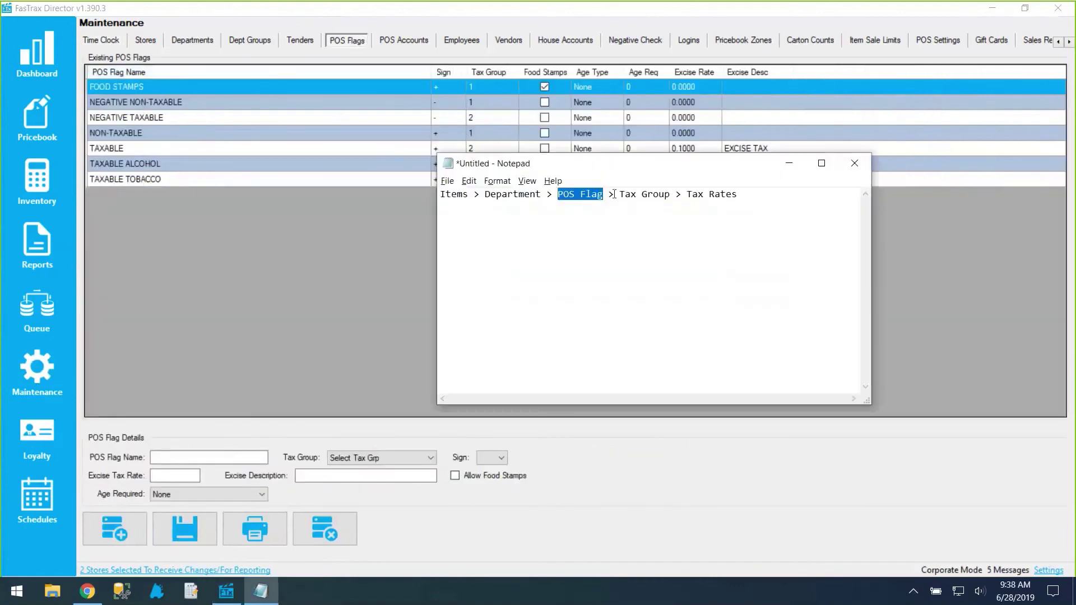
left_click_drag(668, 196, 619, 196)
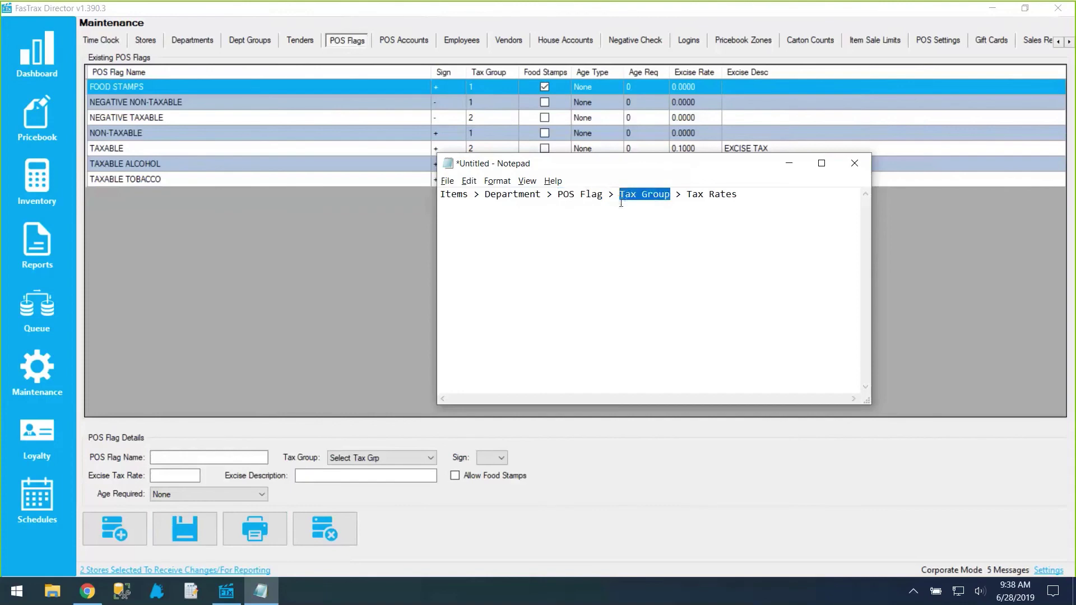
In Director, view the tax group options of the TAXABLE ALCOHOL POS flag and keep 2 | TAXABLE.
key("alt+Tab")
left_click(392, 460)
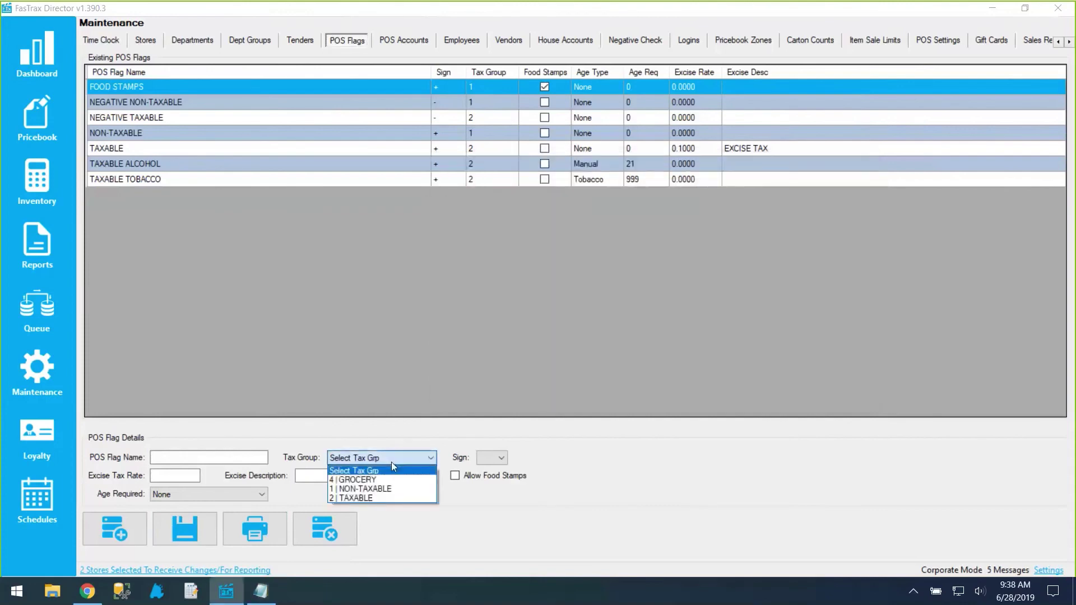
left_click(391, 459)
left_click(170, 164)
left_click(391, 459)
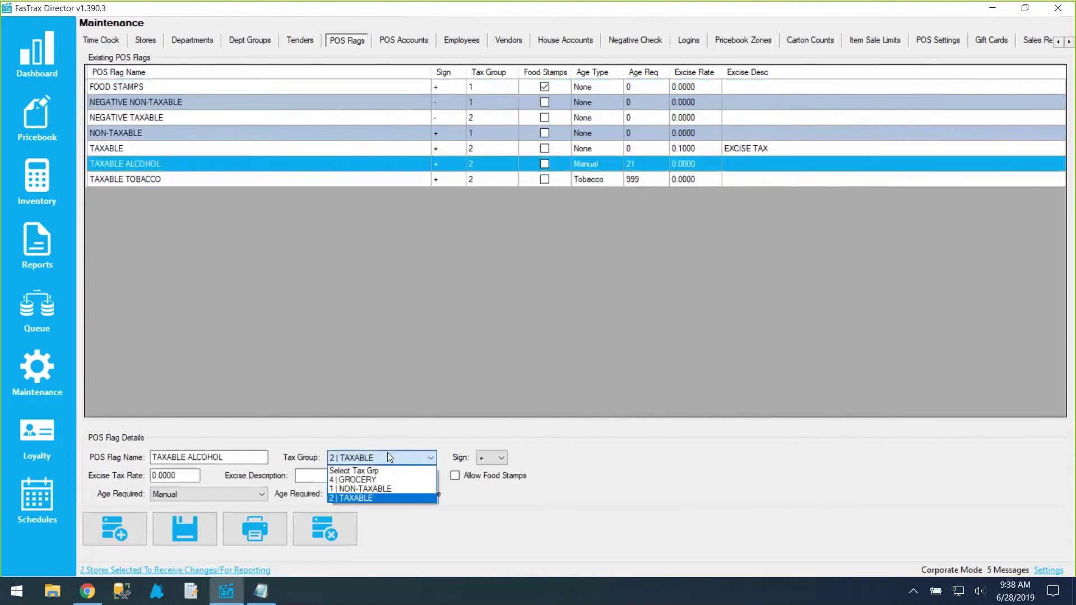
left_click(389, 457)
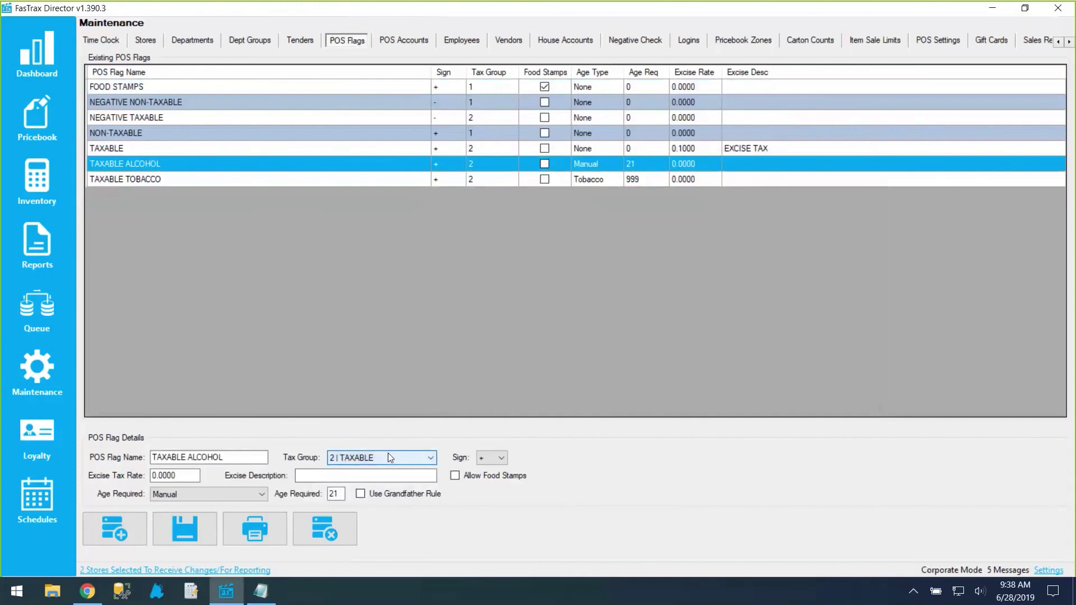
Open the Store Taxes maintenance and retrieve the tax rates of FasTrax Store #1.
left_click(1070, 43)
left_click(1069, 43)
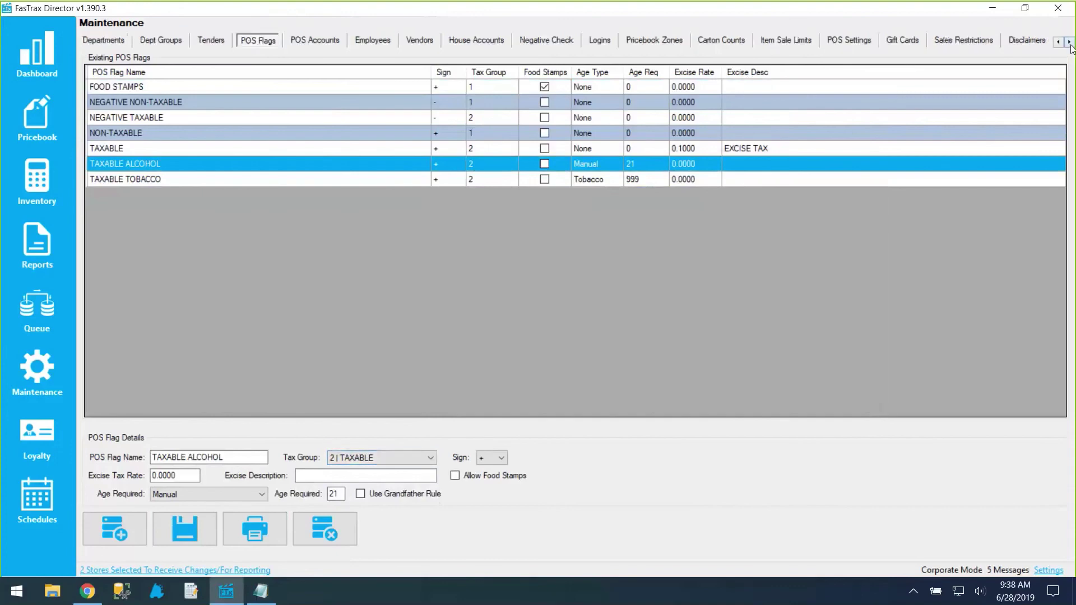
left_click(1069, 43)
left_click(986, 41)
left_click(149, 73)
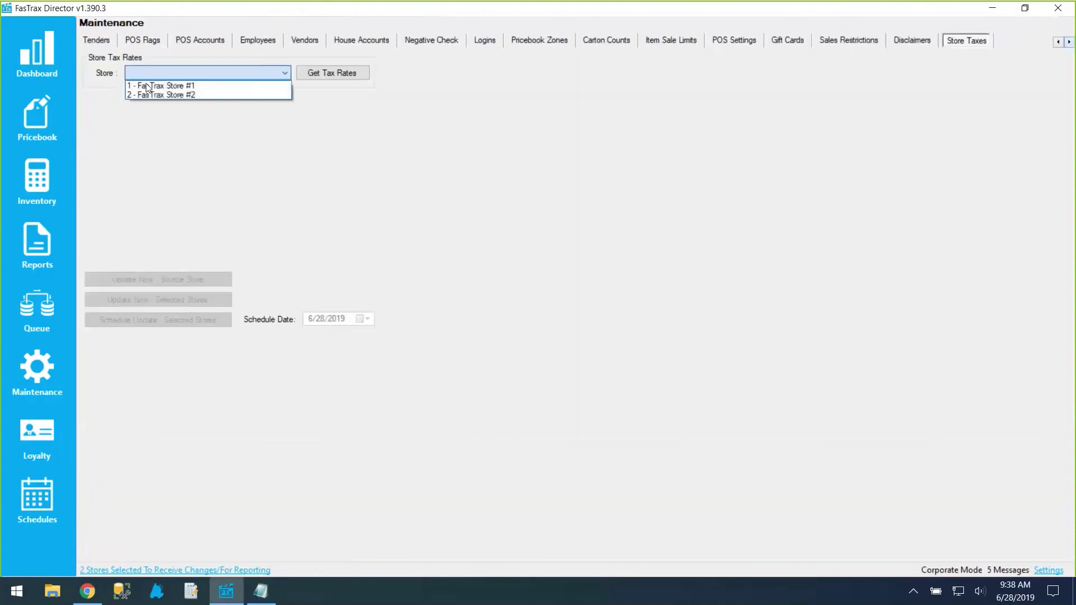
left_click(149, 86)
left_click(332, 73)
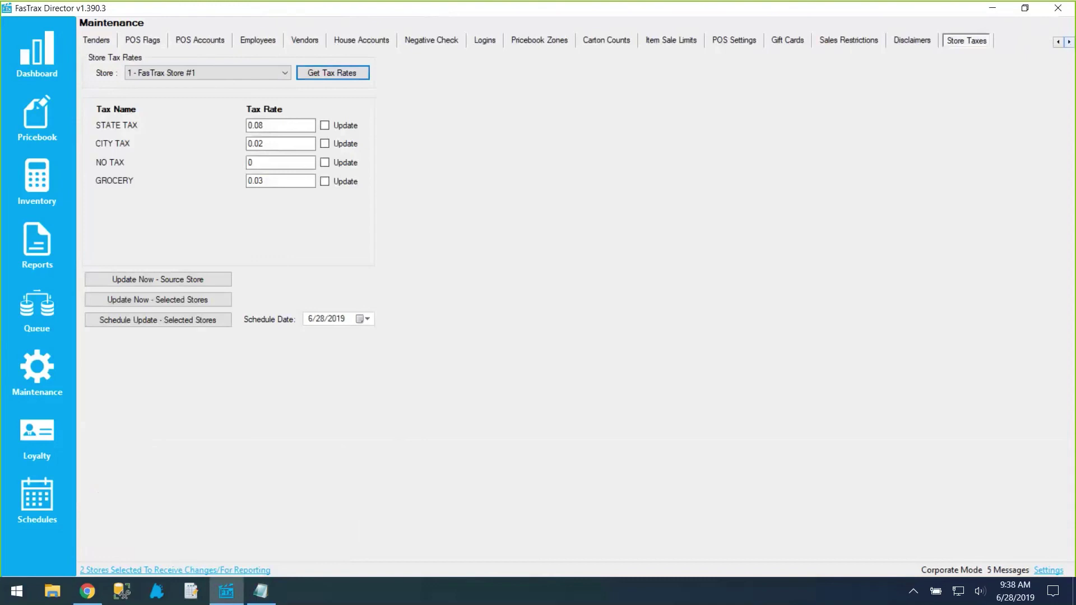
Switch to the FasTrax website in Chrome, open the weekly training webinars from FTx Lifeline and browse the webinar topics.
left_click(993, 8)
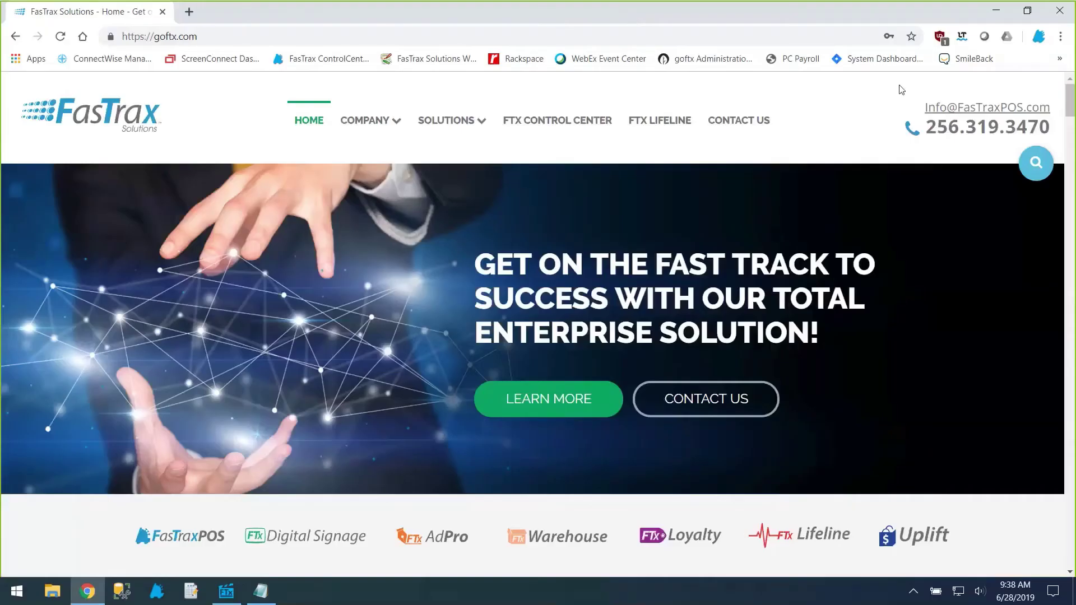
left_click(663, 122)
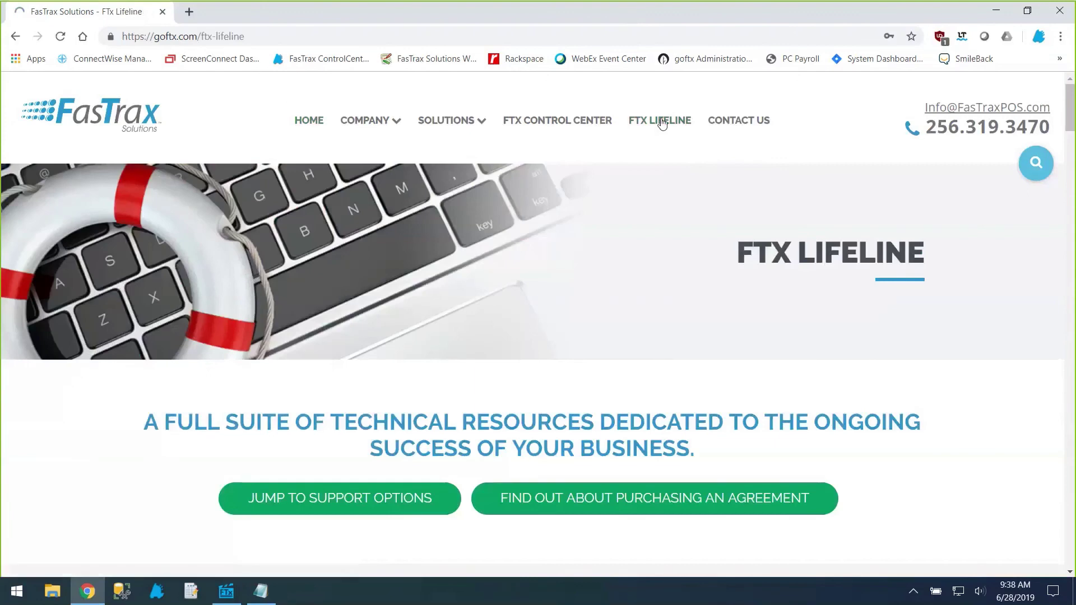
scroll(667, 146, "down", 20)
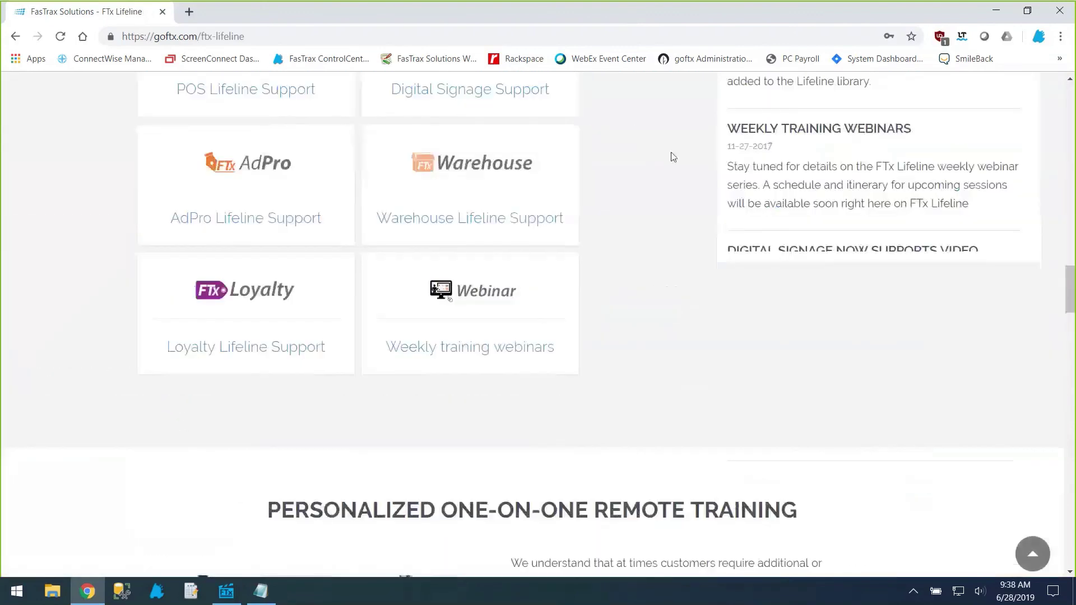
left_click(495, 291)
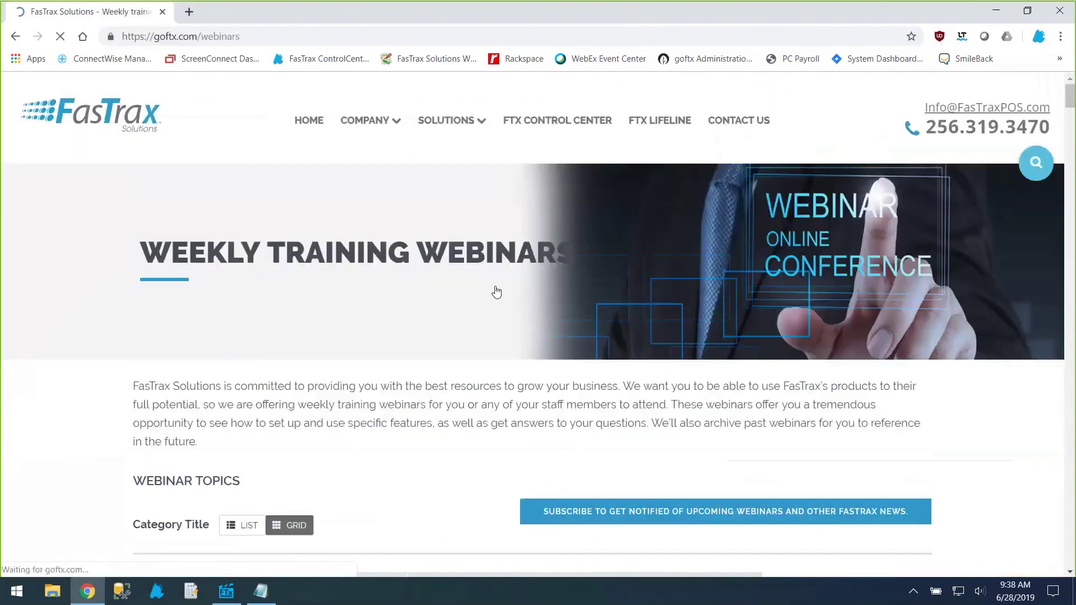
scroll(496, 292, "down", 5)
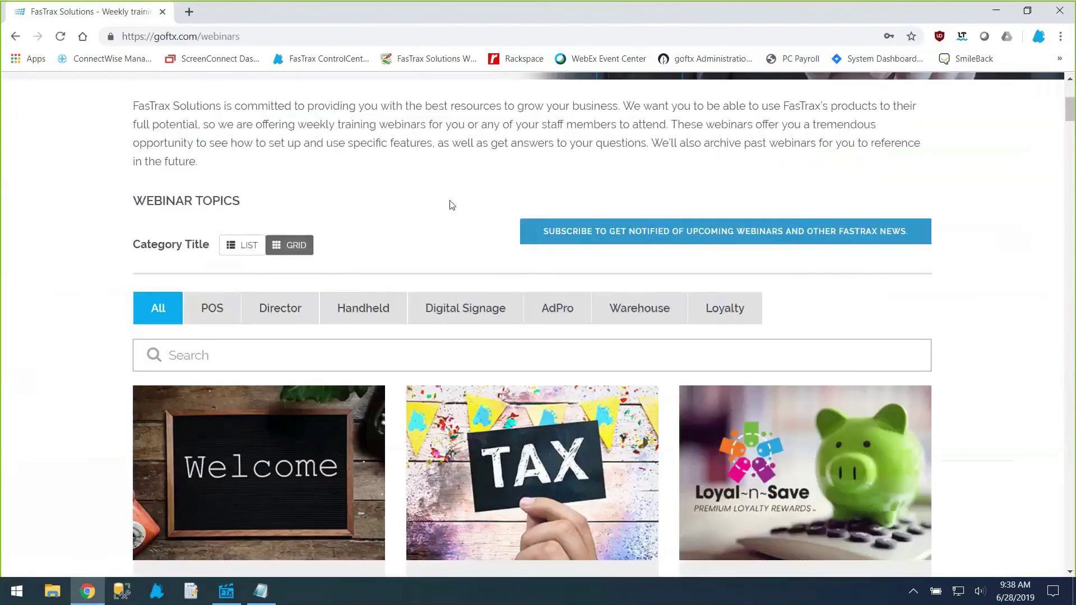
scroll(452, 206, "down", 2)
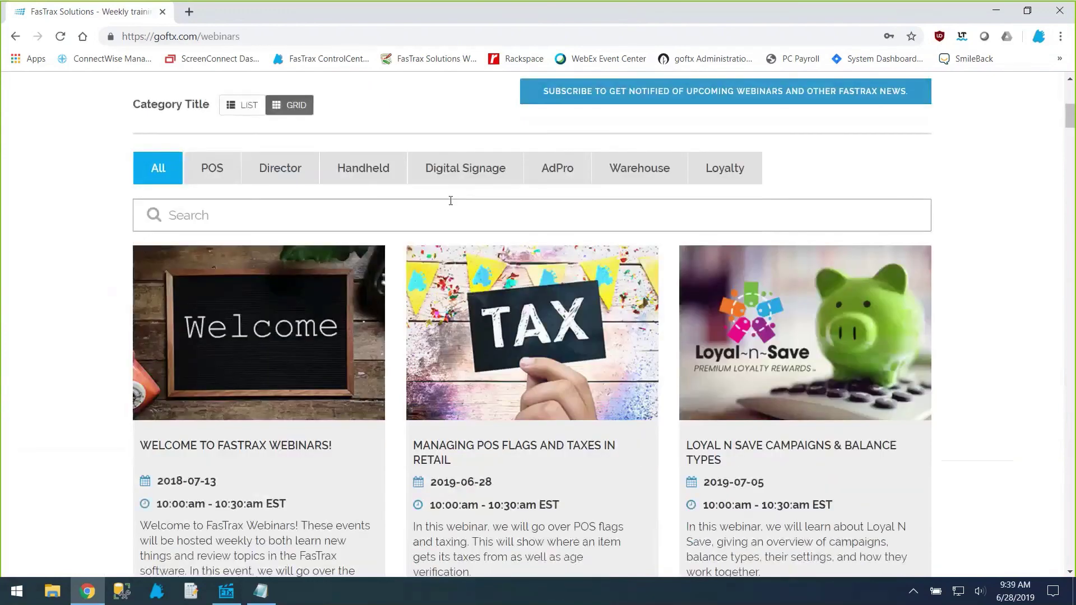